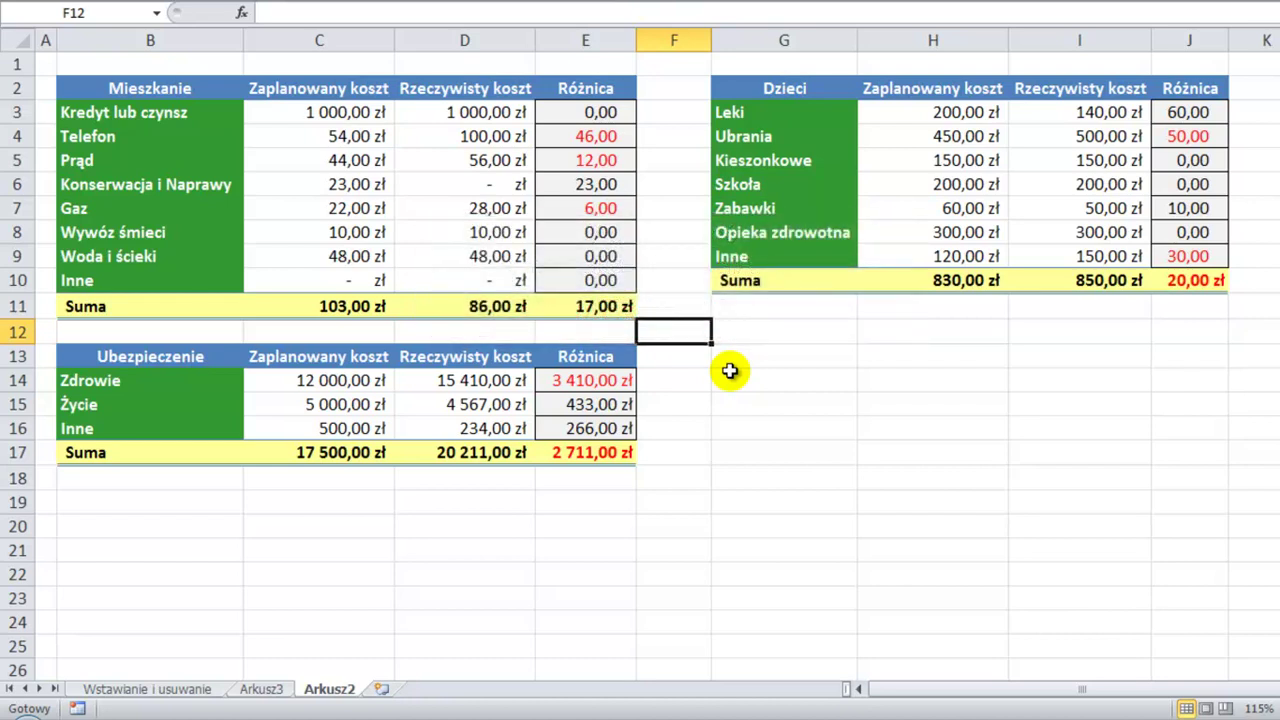
- From cell G6, insert an entire column (Cała kolumna) so the Dzieci table shifts to column H
key(Up)
key(Up)
key(Up)
key(Up)
key(Up)
key(Right)
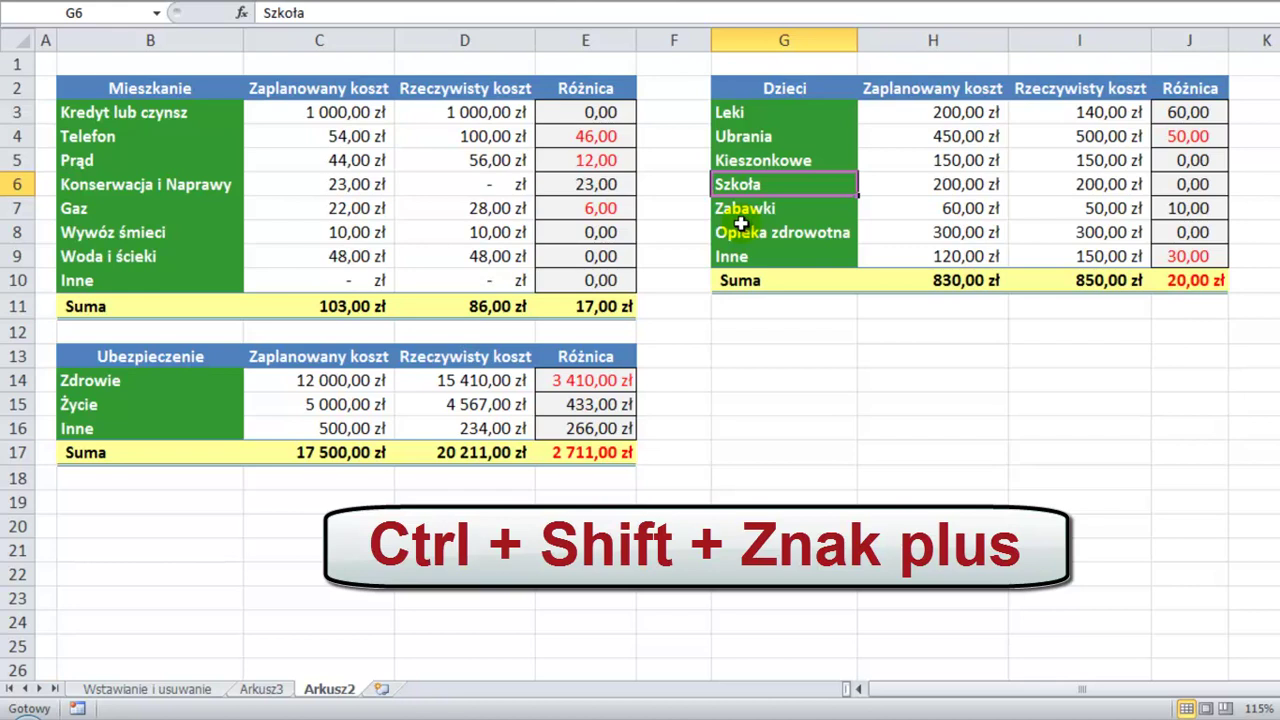
key(ctrl+shift+plus)
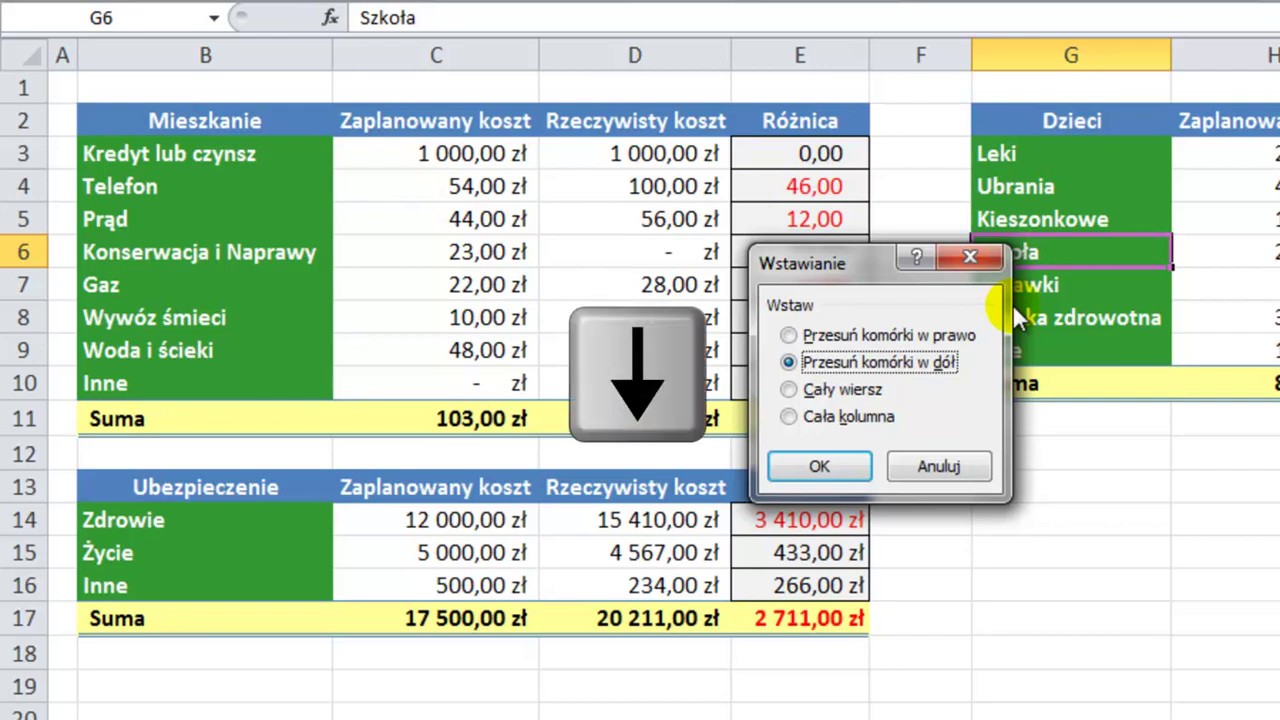
key(Down)
key(Down)
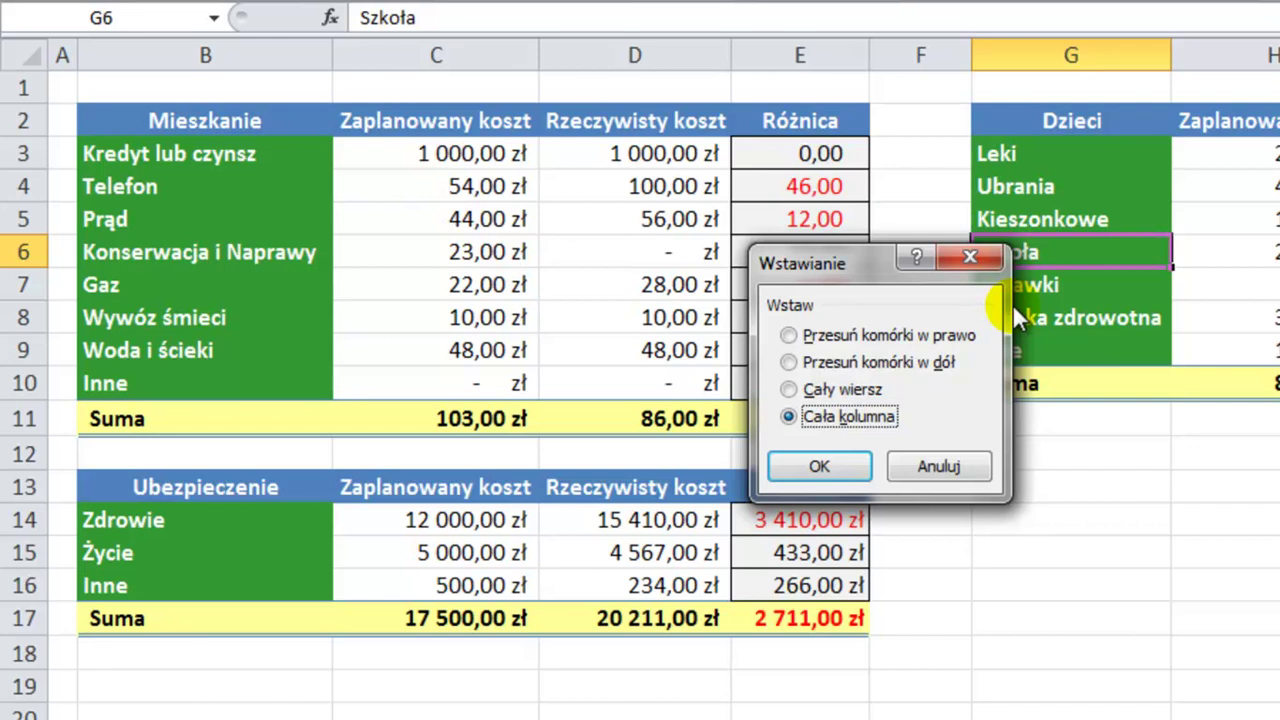
key(Down)
key(Down)
key(Down)
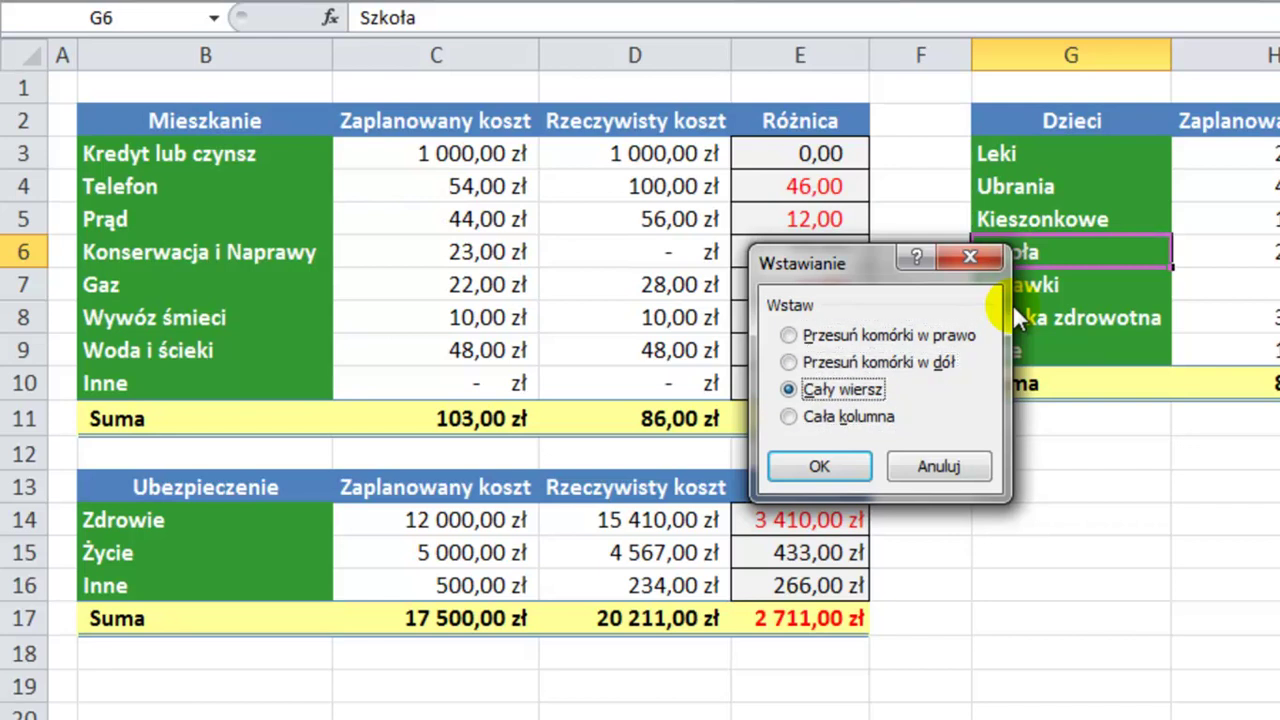
key(Down)
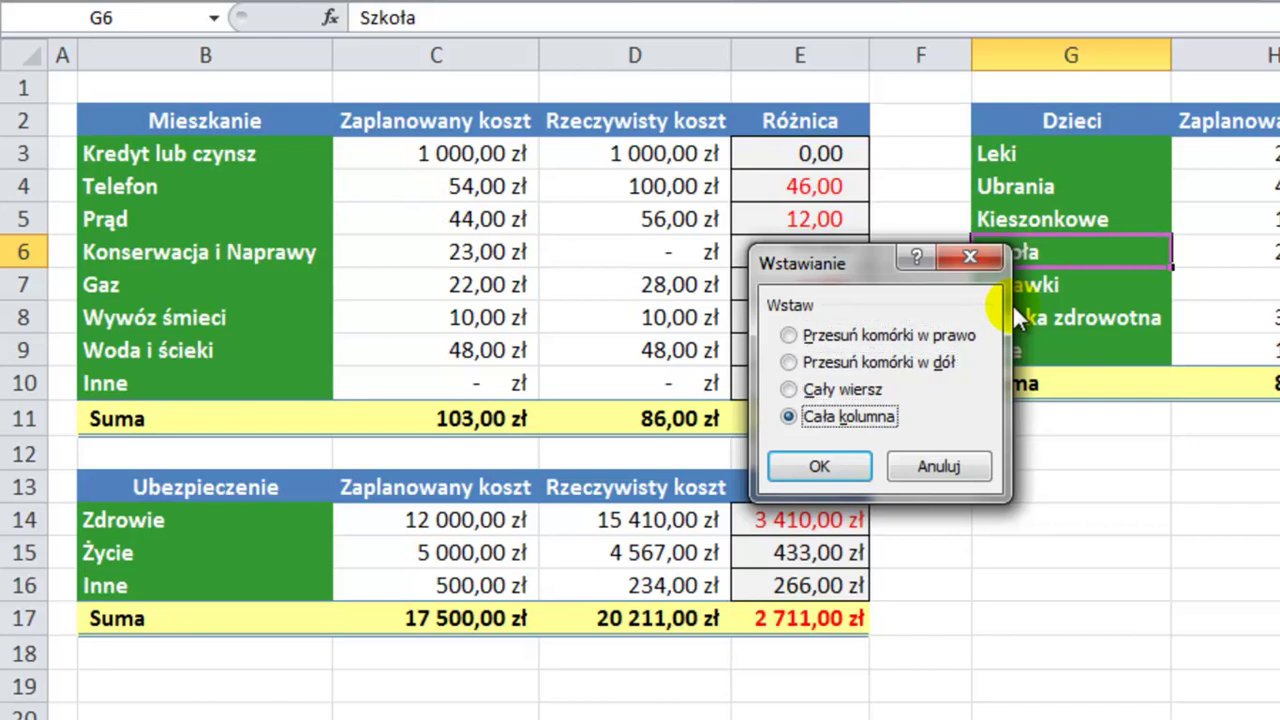
key(Return)
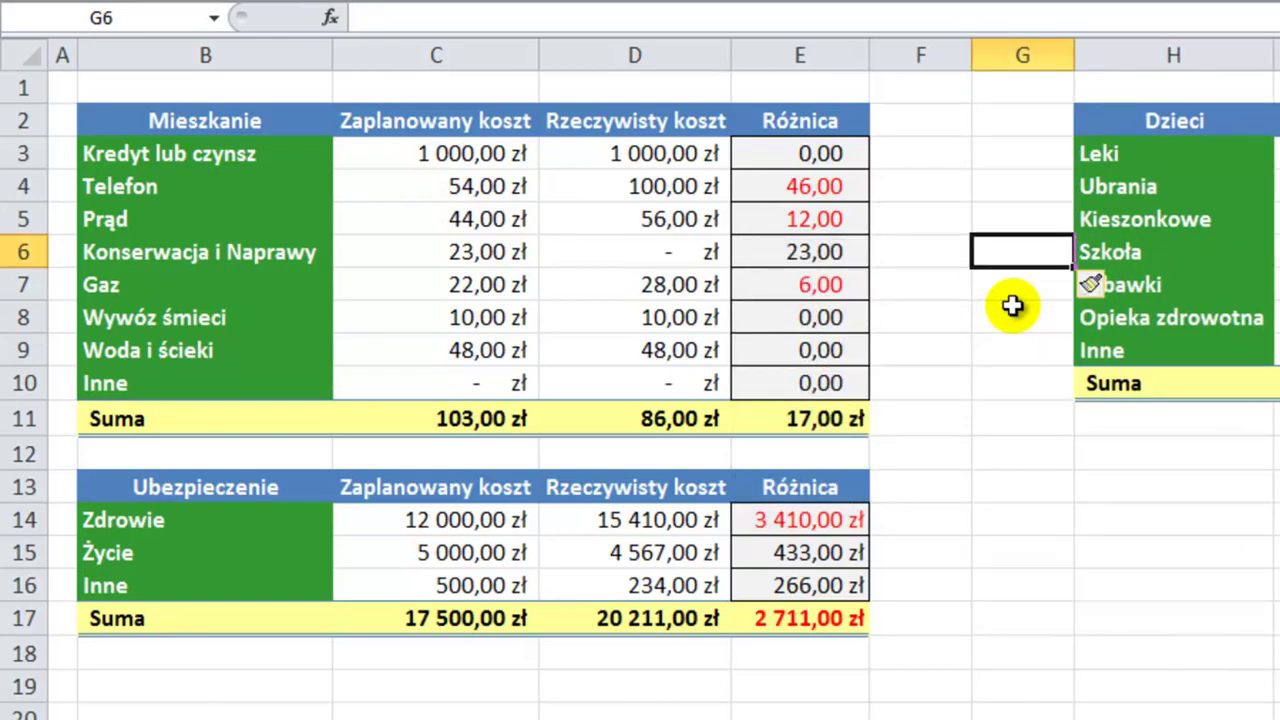
- Go to D13 and insert an entire row (Cały wiersz) above the Ubezpieczenie table
key(Left)
key(Left)
key(ctrl+Down)
key(Down)
key(Left)
key(Down)
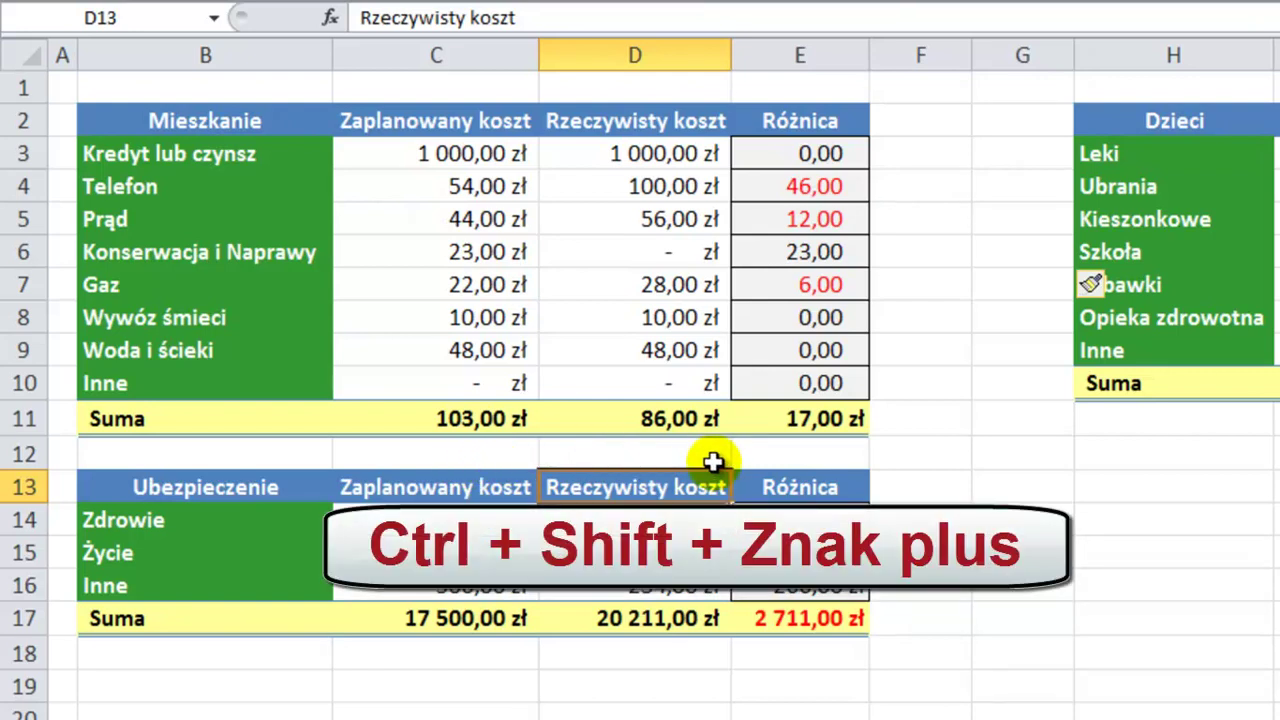
key(ctrl+shift+plus)
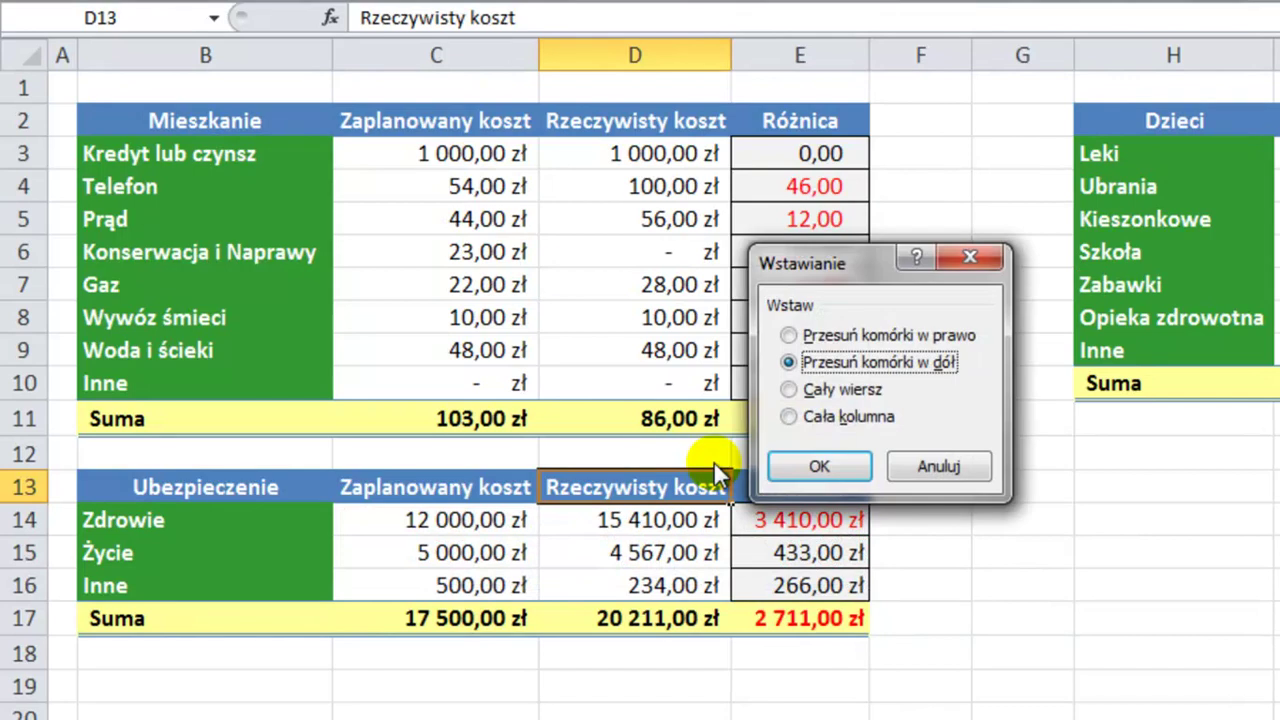
key(Down)
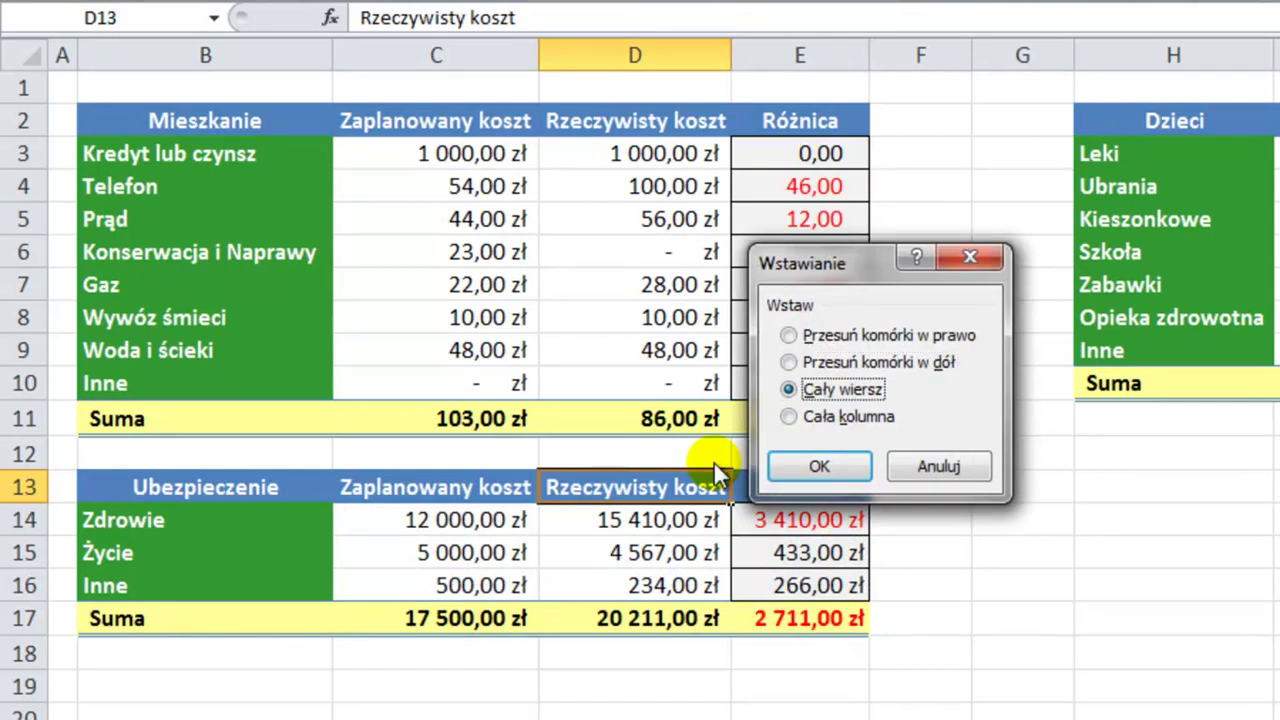
key(Return)
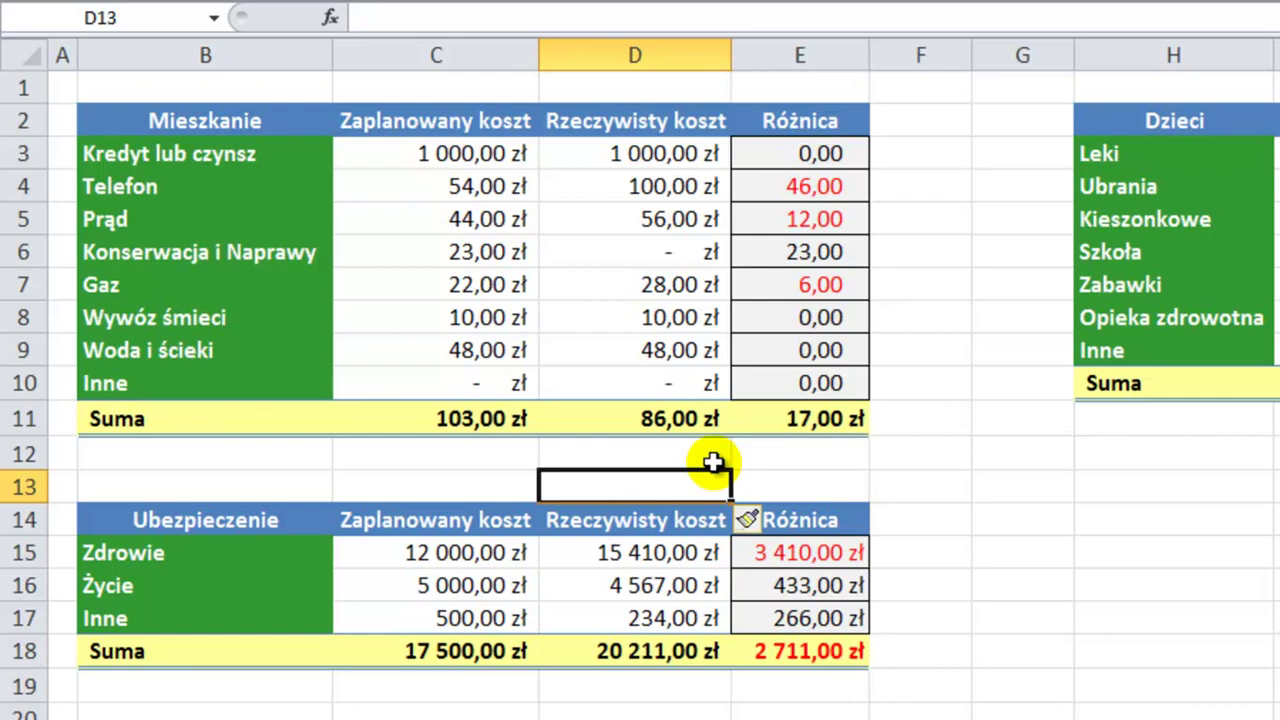
- Delete the blank row 13 (Cały wiersz), then move to cell G3 in the empty column
key(ctrl+minus)
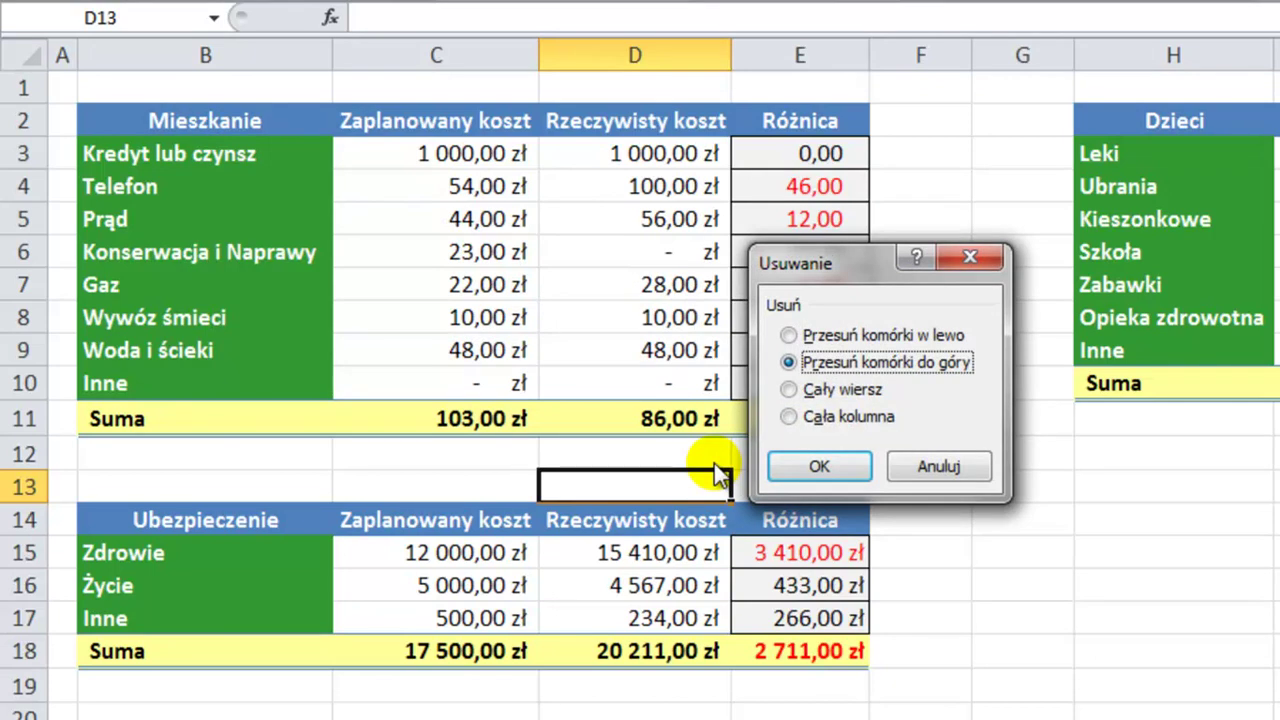
key(Down)
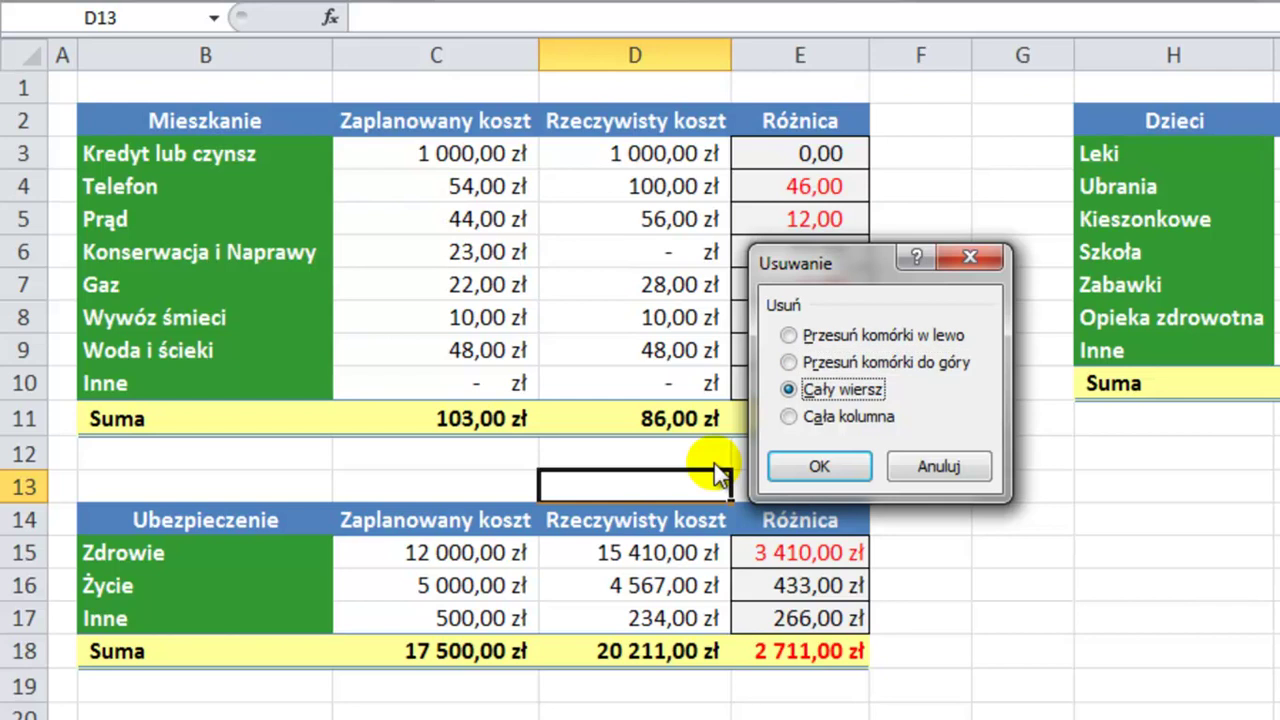
key(Return)
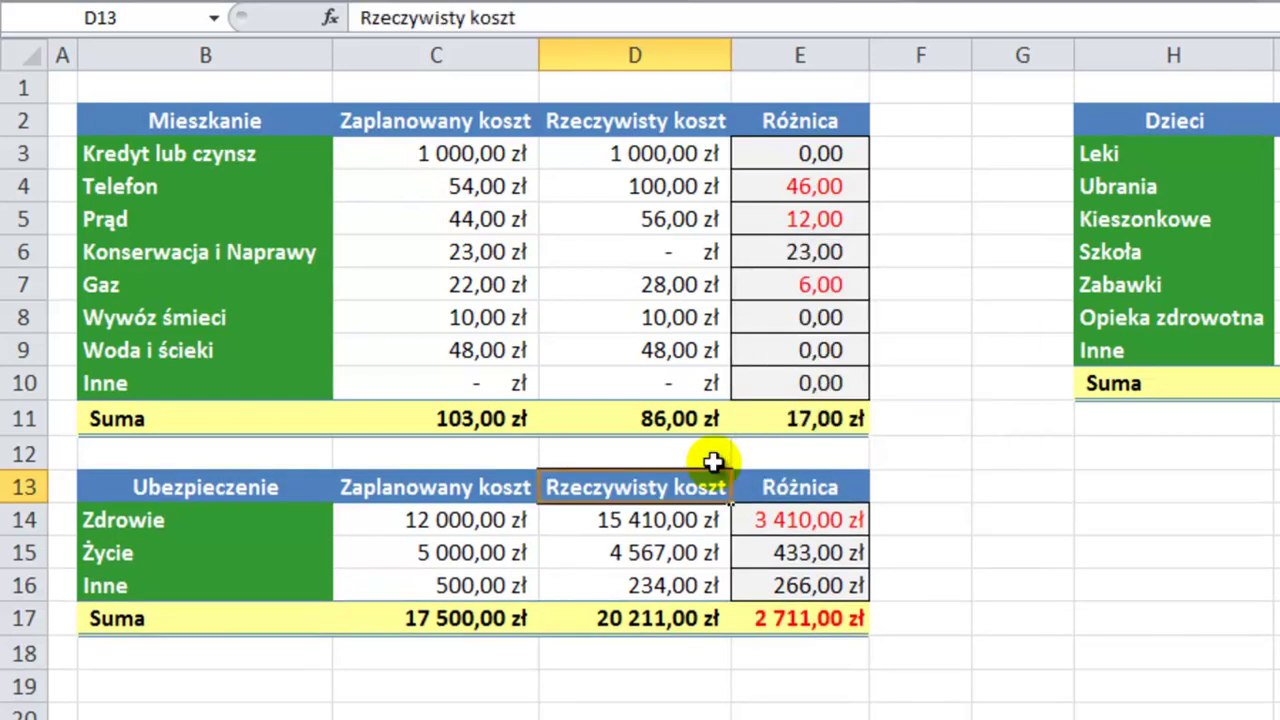
key(Up)
key(Up)
key(ctrl+Up)
key(Right)
key(Right)
key(Right)
key(Down)
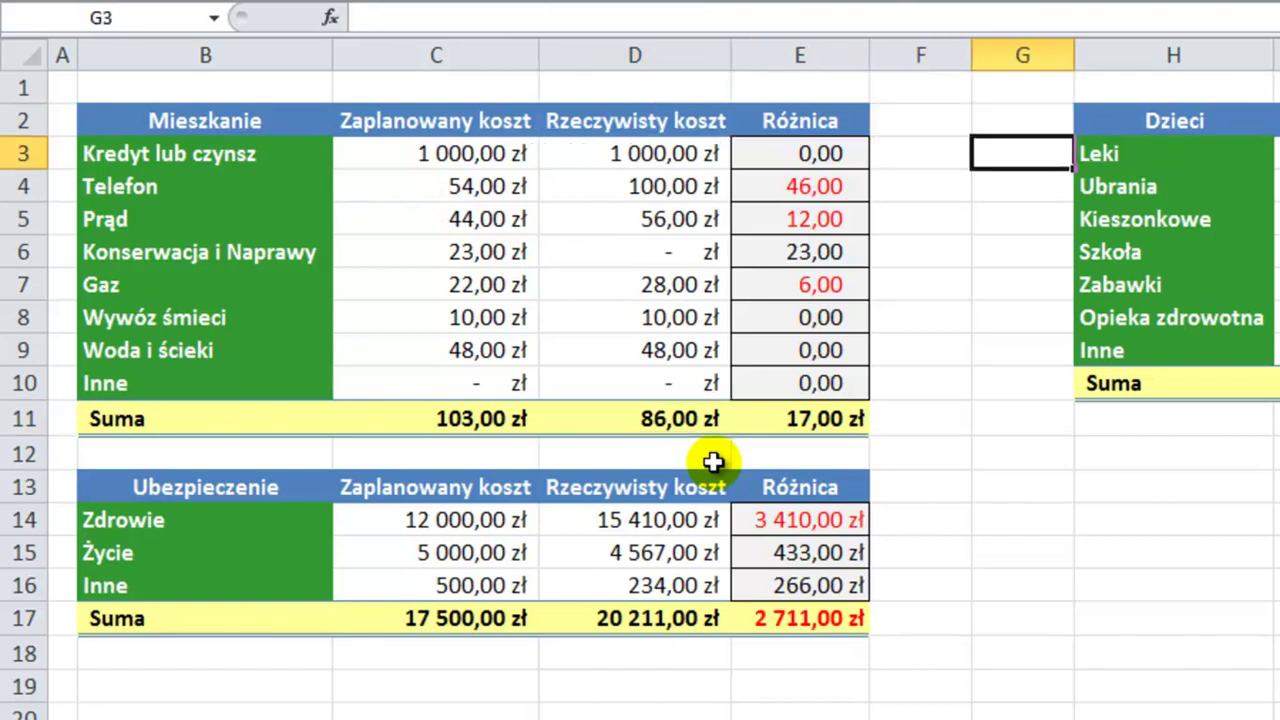
- Delete the empty column G (Cała kolumna), then move to cell F3
key(ctrl+minus)
key(Down)
key(Down)
key(Down)
key(Down)
key(Down)
key(Down)
key(Down)
key(Down)
key(Down)
key(Down)
key(Down)
key(Down)
key(Down)
key(Down)
key(Down)
key(Down)
key(Down)
key(Down)
key(Down)
key(Down)
key(Down)
key(Down)
key(Down)
key(Down)
key(Down)
key(Down)
key(Down)
key(Down)
key(Down)
key(Down)
key(Down)
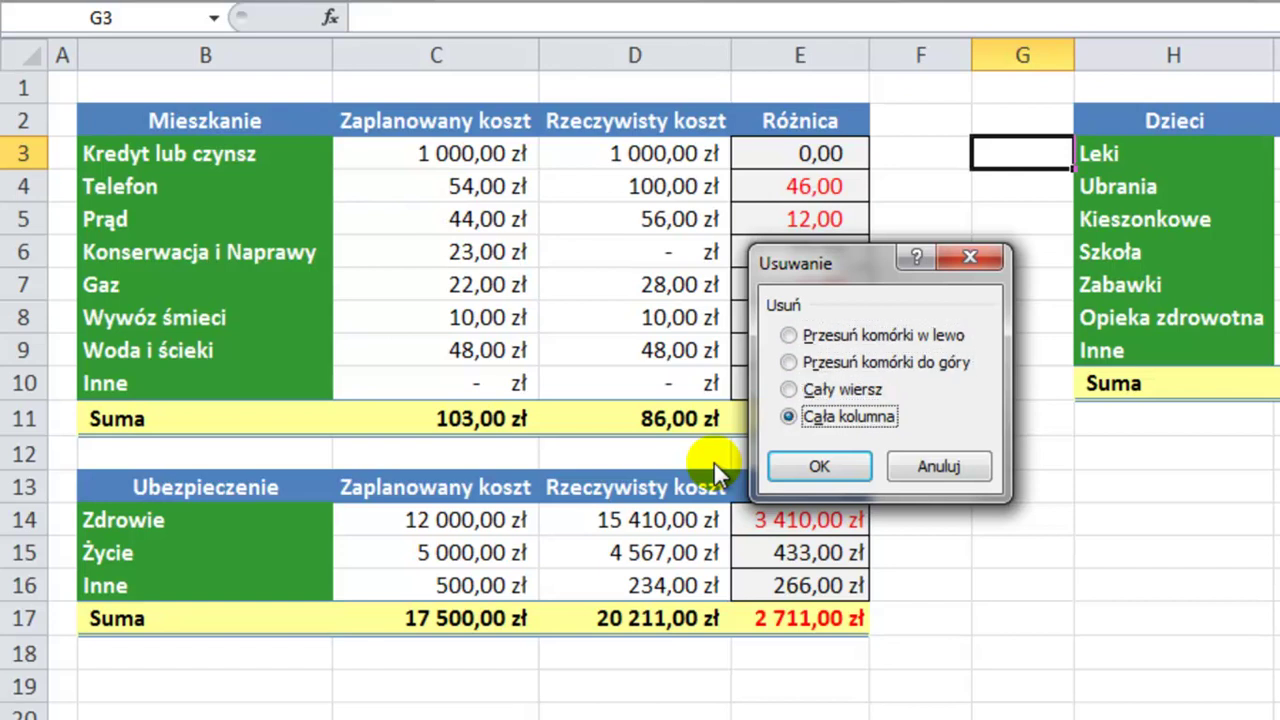
key(Return)
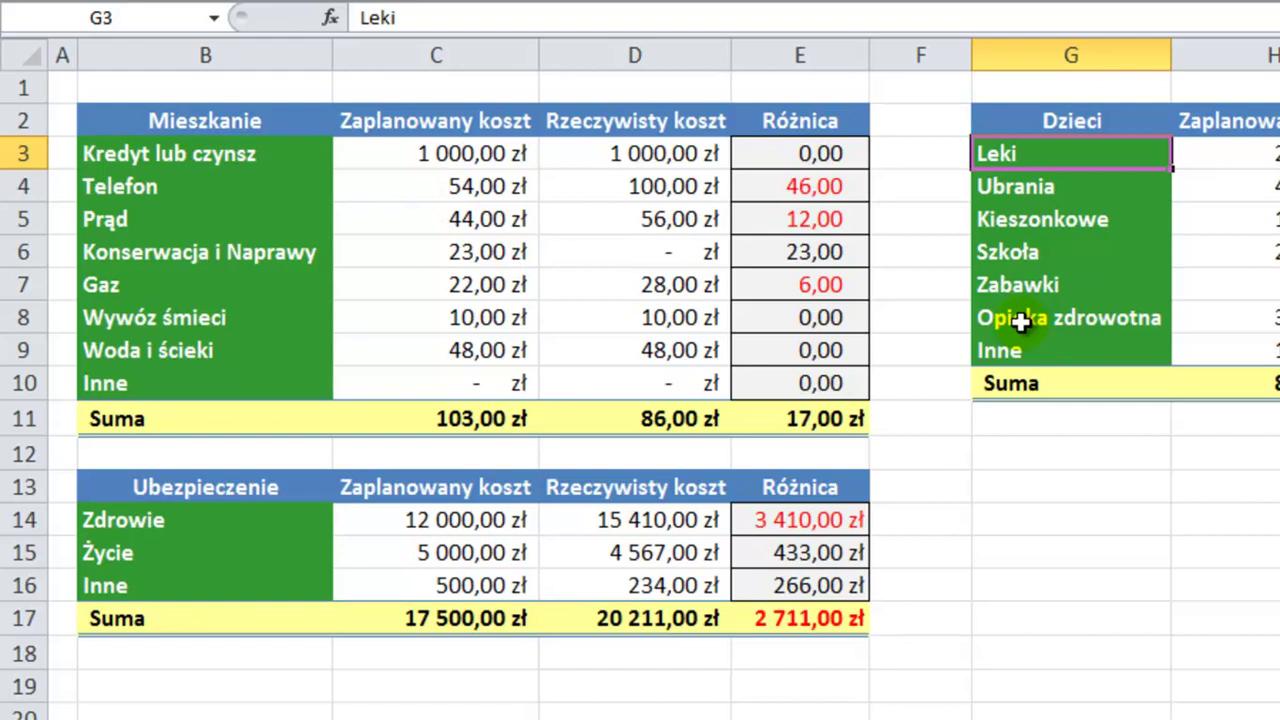
key(Left)
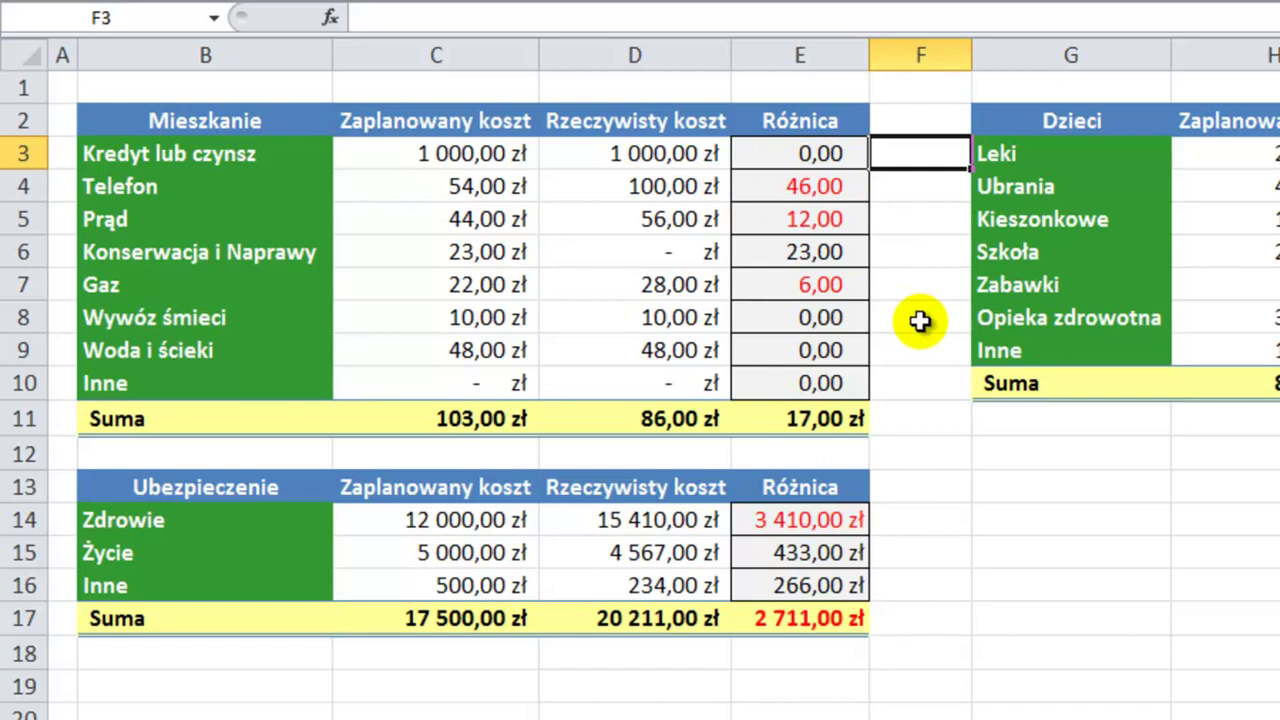
key(ctrl+plus)
key(Down)
key(Down)
key(Down)
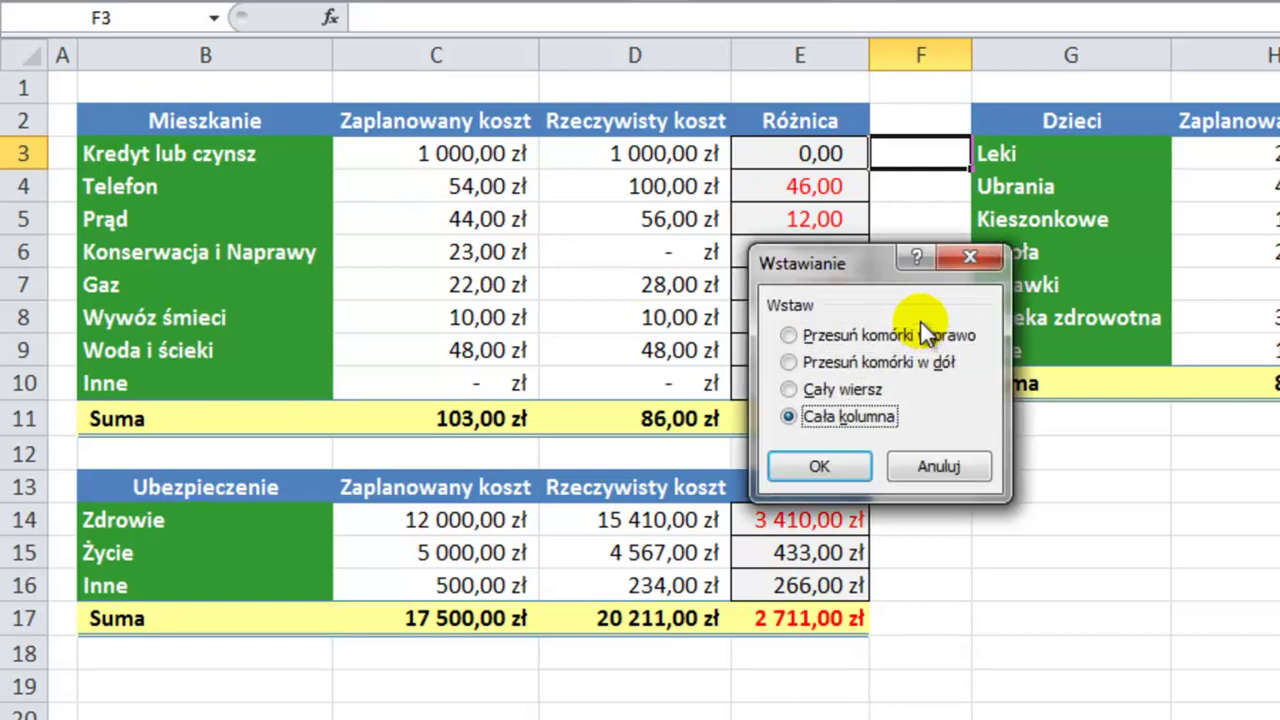
key(Return)
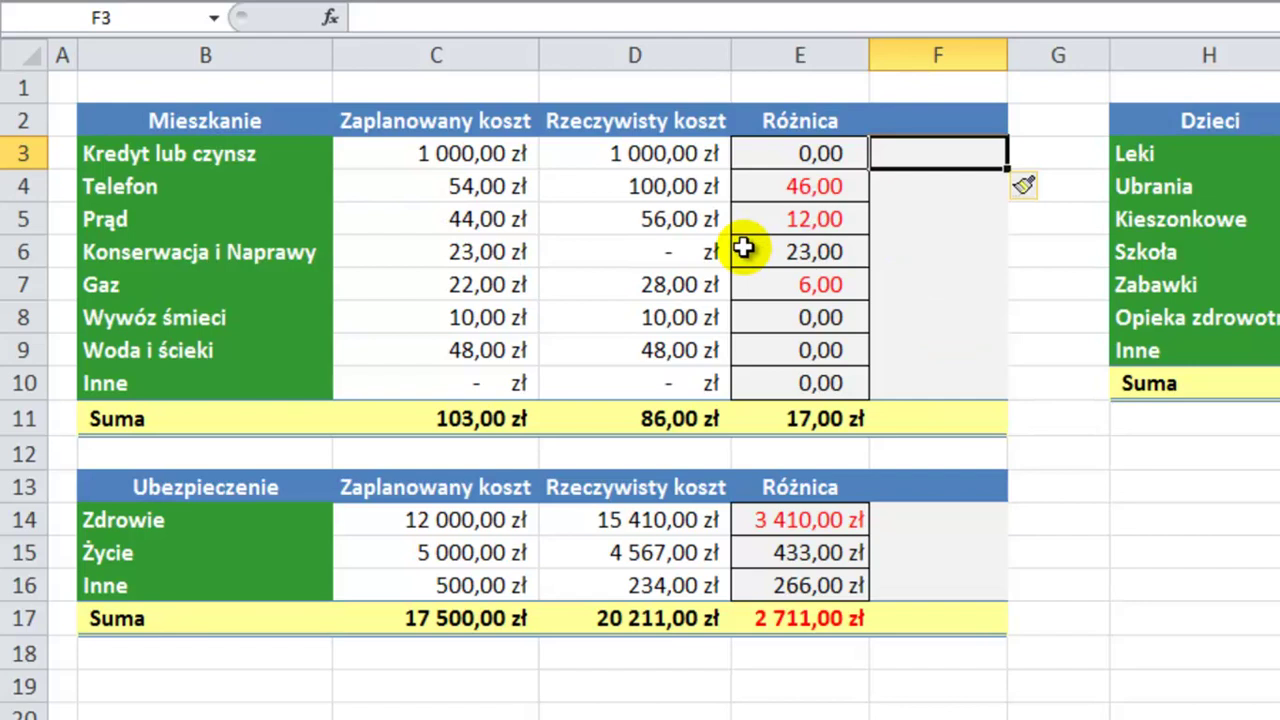
key(ctrl+z)
key(ctrl+z)
key(ctrl+z)
key(Return)
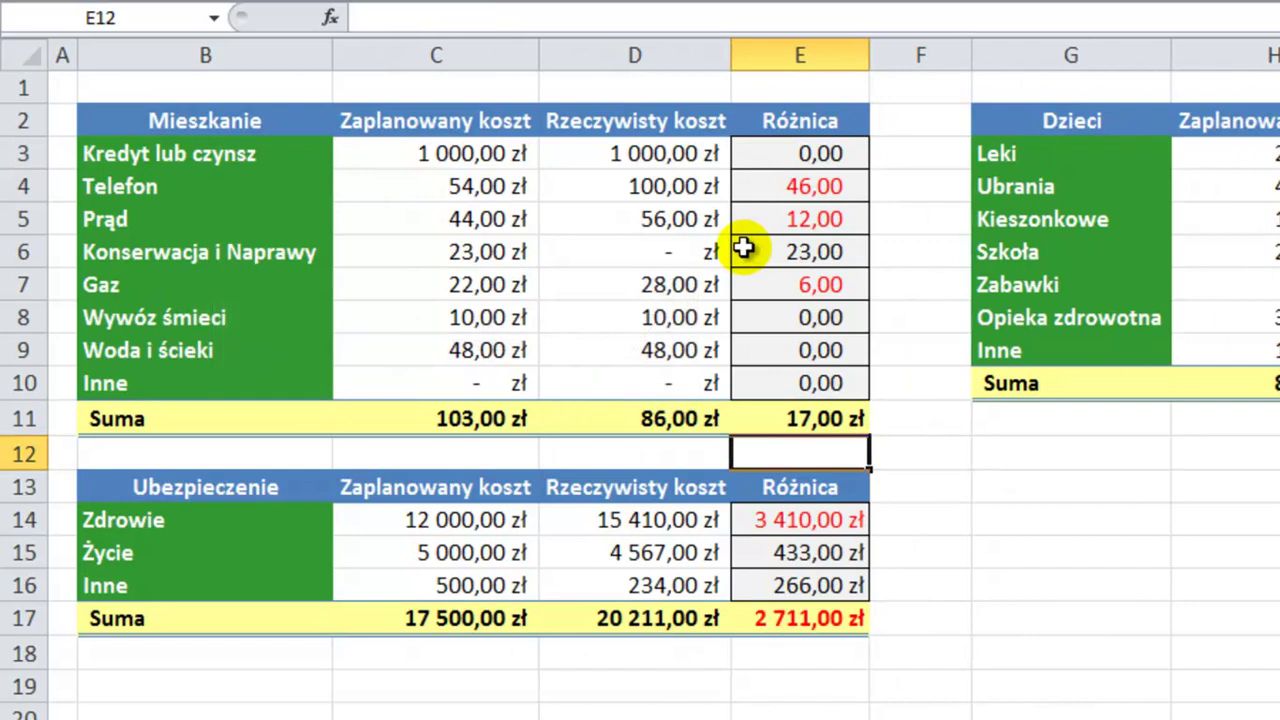
key(ctrl+plus)
key(Down)
key(Down)
key(Up)
key(Return)
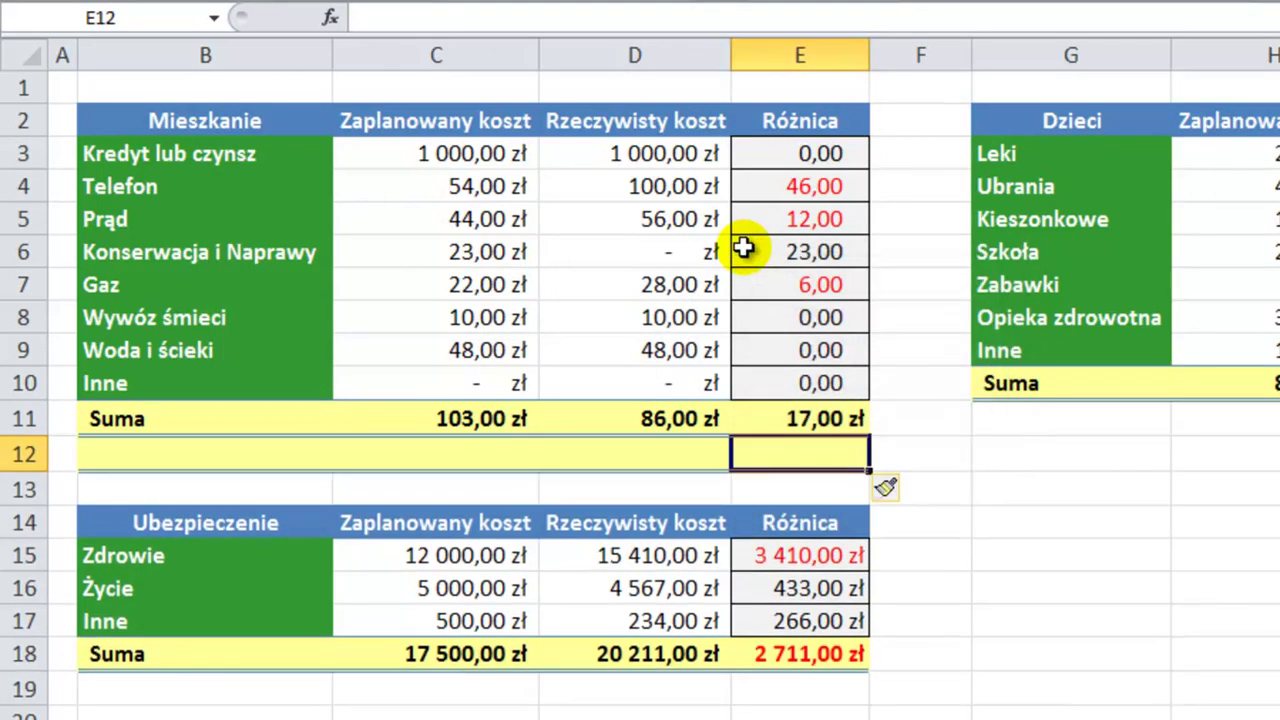
key(Down)
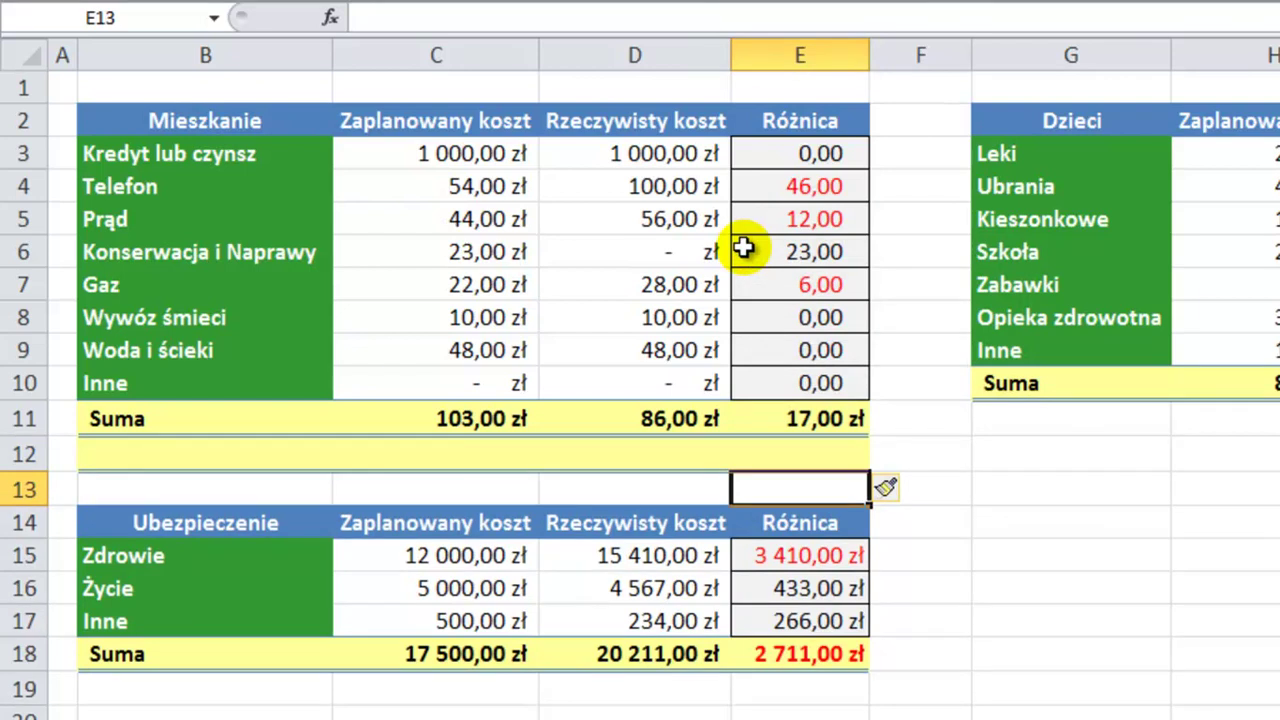
key(ctrl+z)
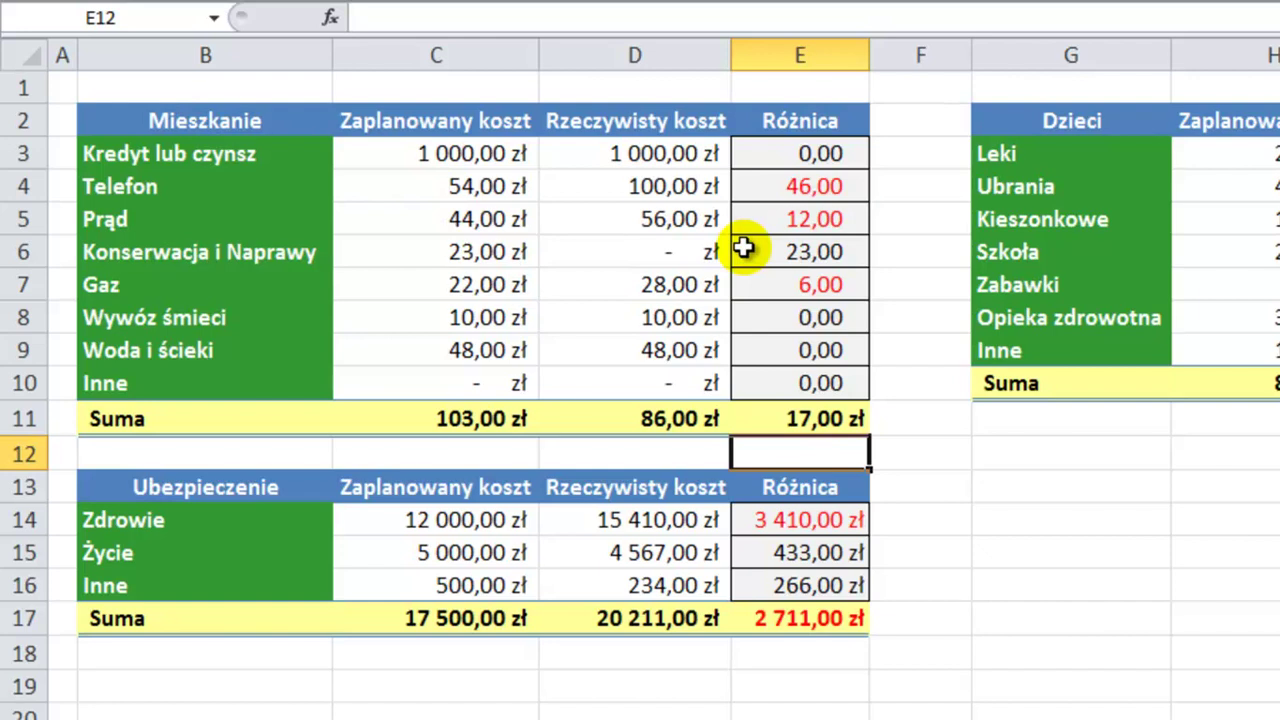
click(604, 122)
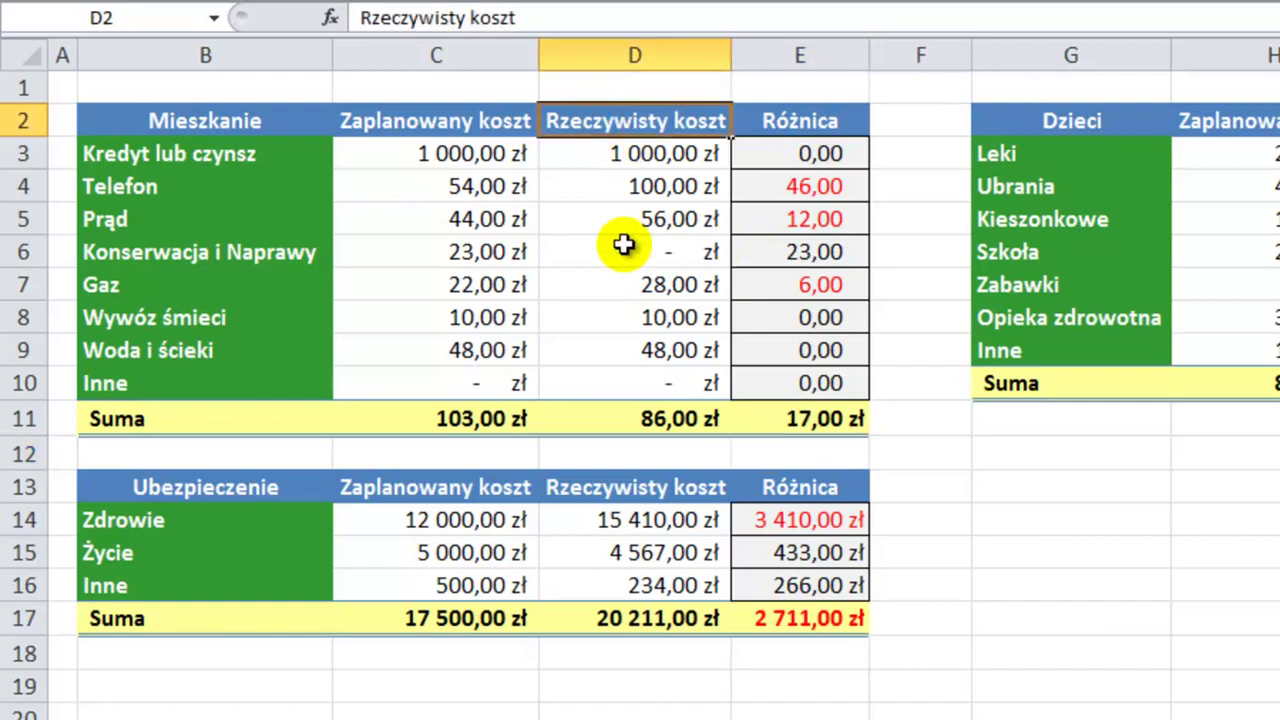
key(Down)
key(Down)
key(Down)
key(Down)
key(Up)
key(Up)
key(Up)
key(Down)
key(Up)
key(Down)
key(Up)
key(Up)
key(ctrl+shift+Down)
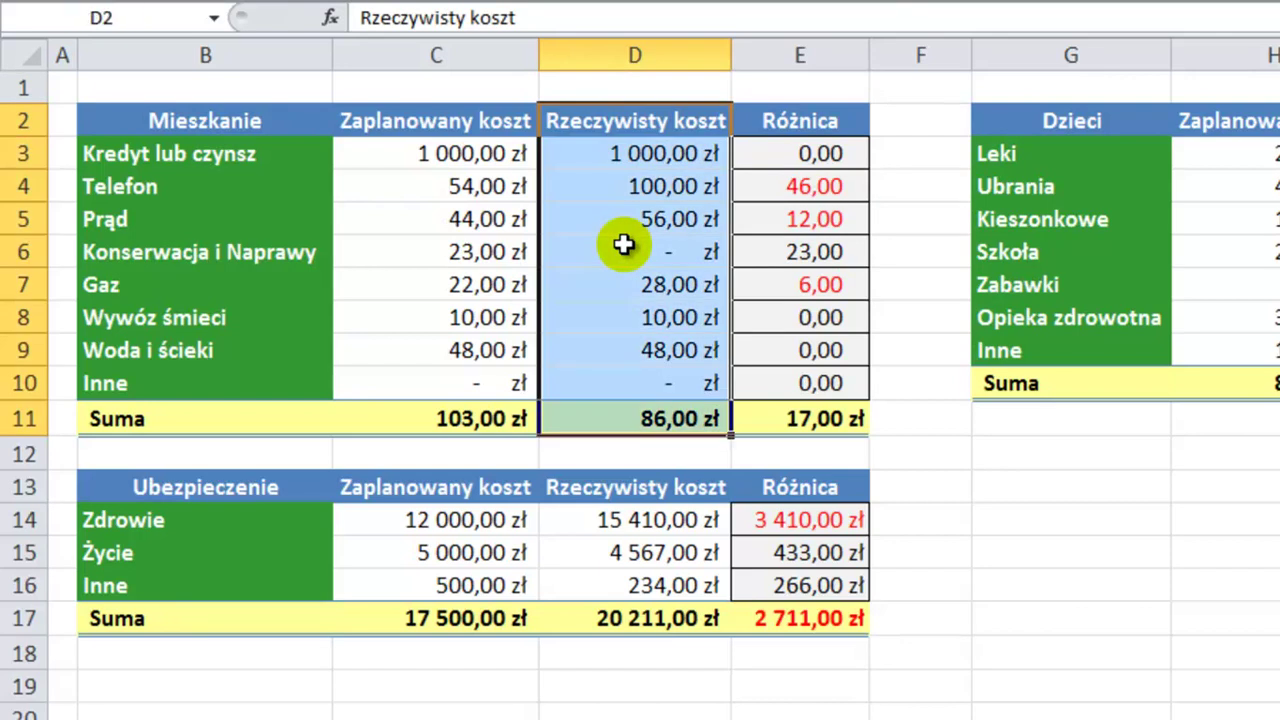
key(Up)
key(Down)
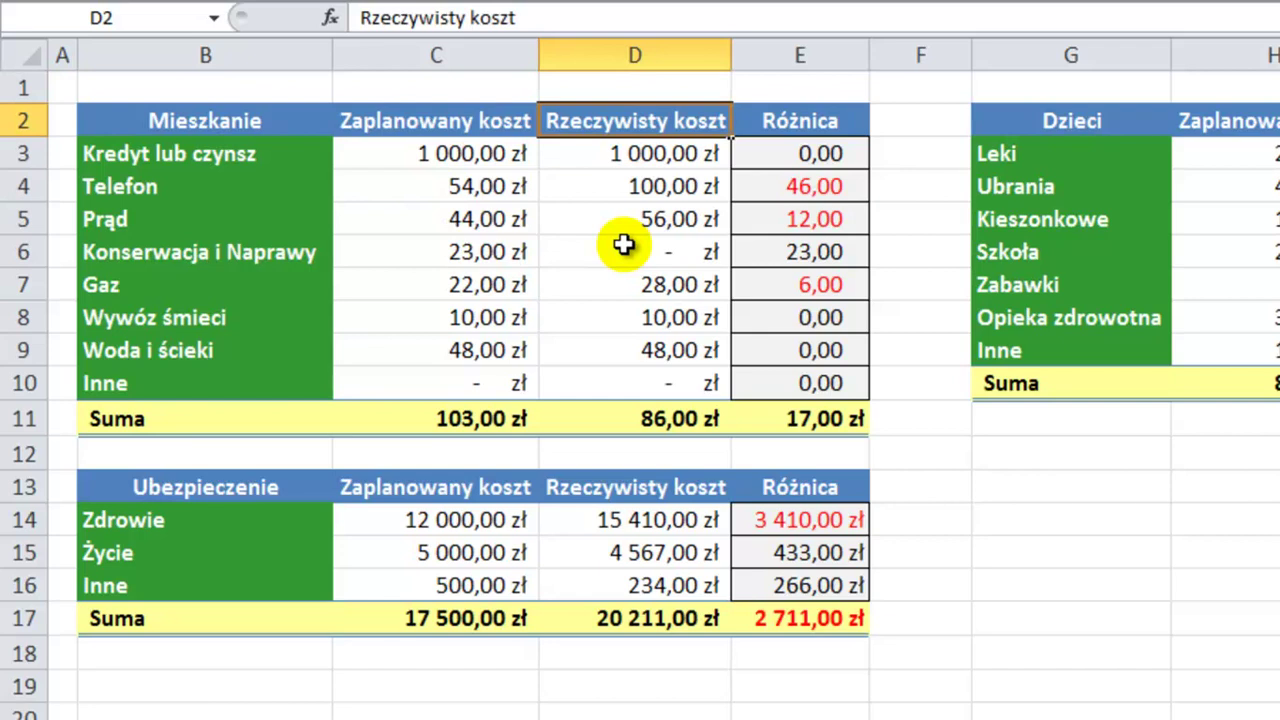
key(ctrl+plus)
key(Down)
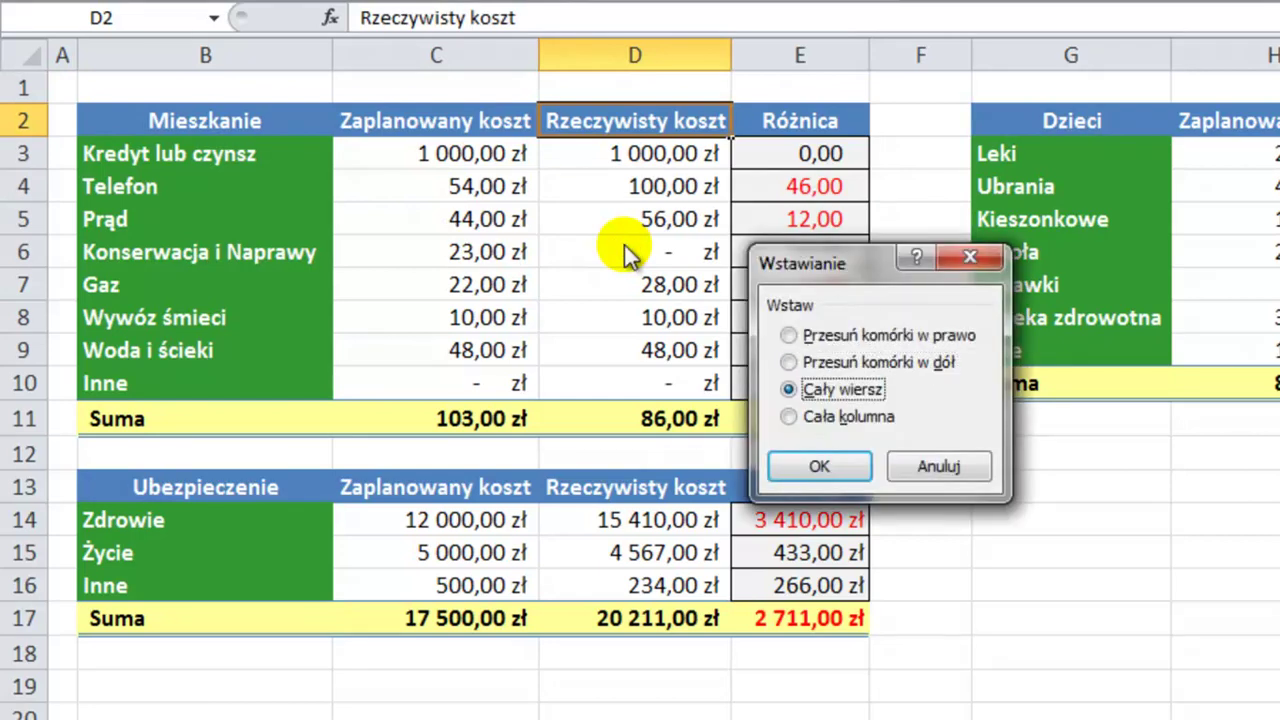
key(Down)
key(Return)
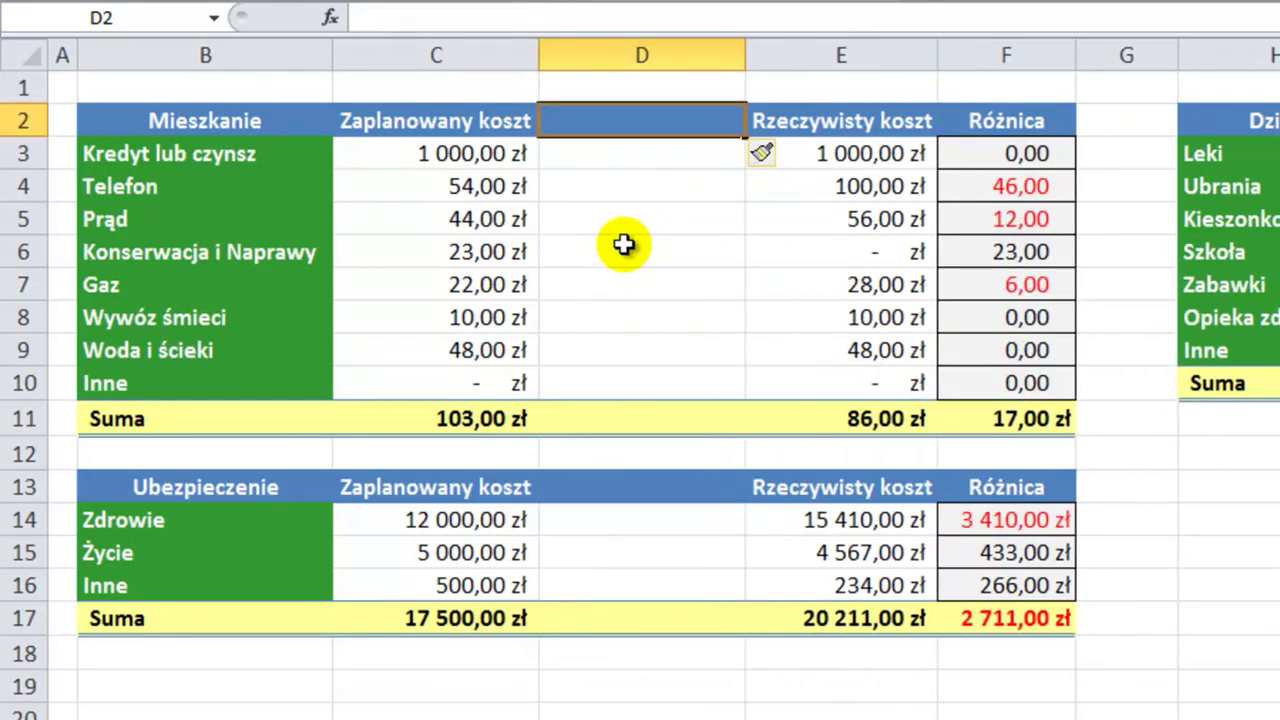
key(ctrl+z)
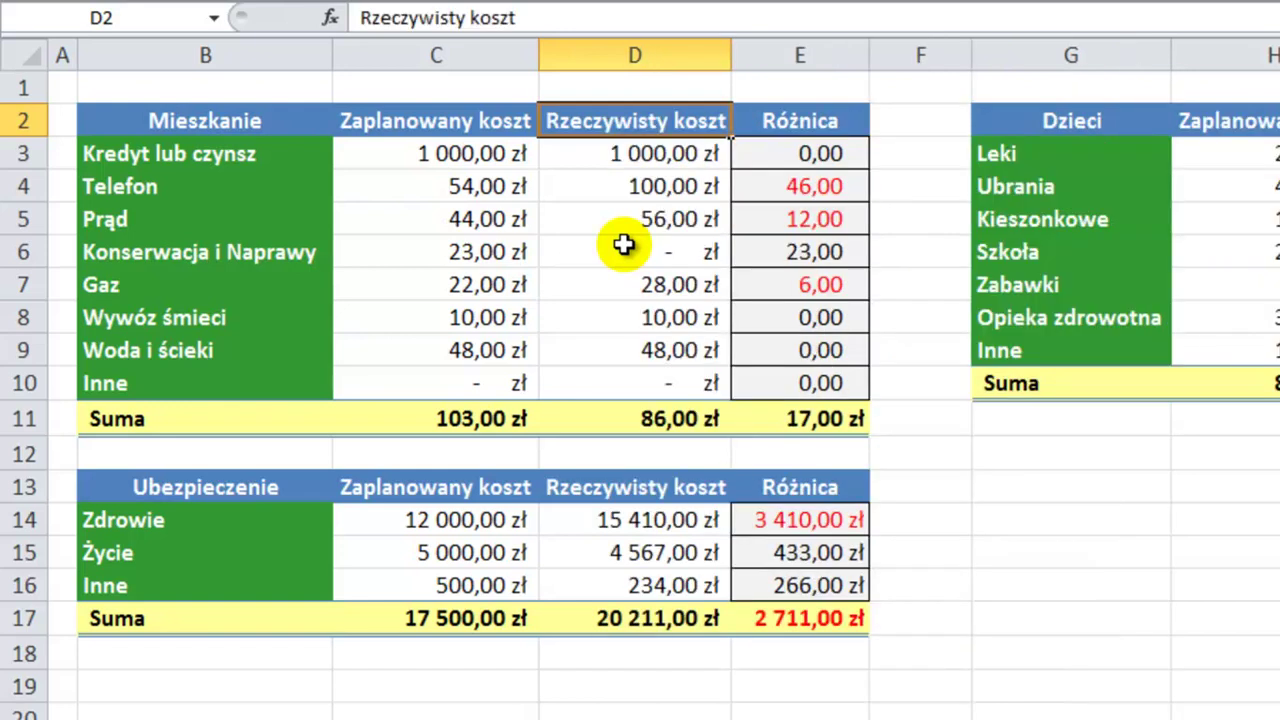
key(ctrl+shift+Down)
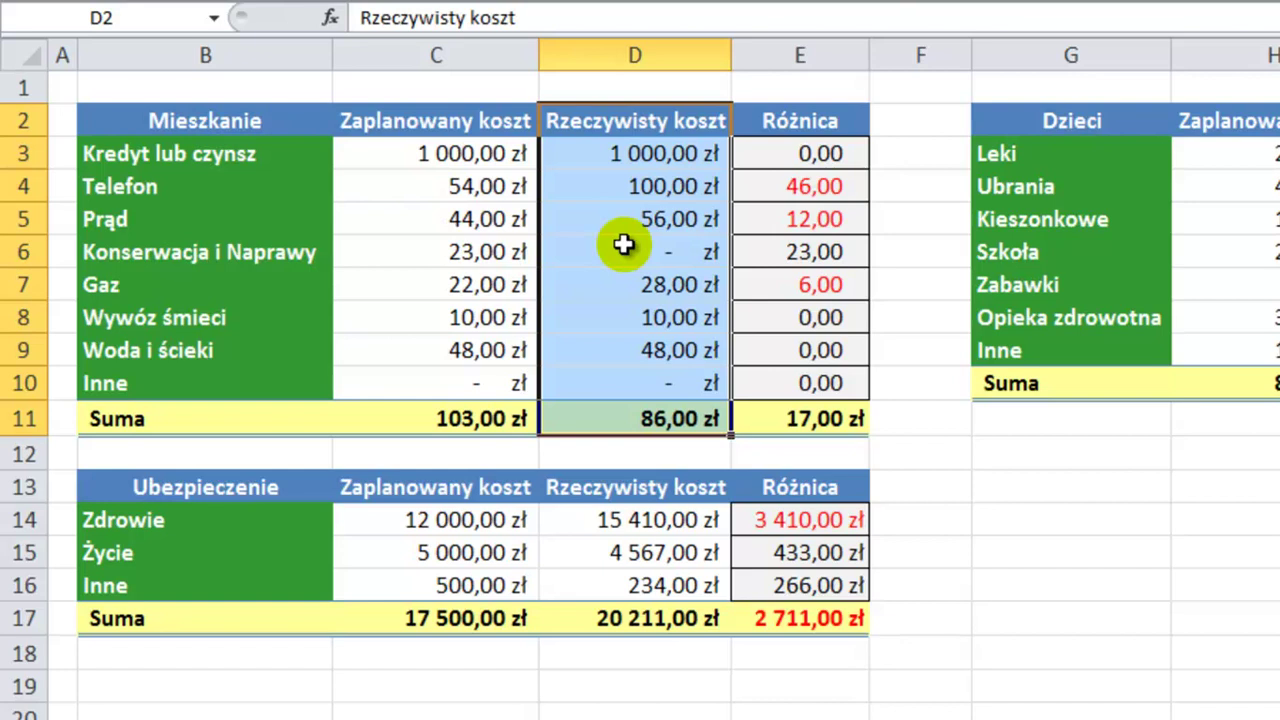
- Insert blank cells at D2:D11 shifting cells right, then move to the Prąd label in B5
key(ctrl+shift+plus)
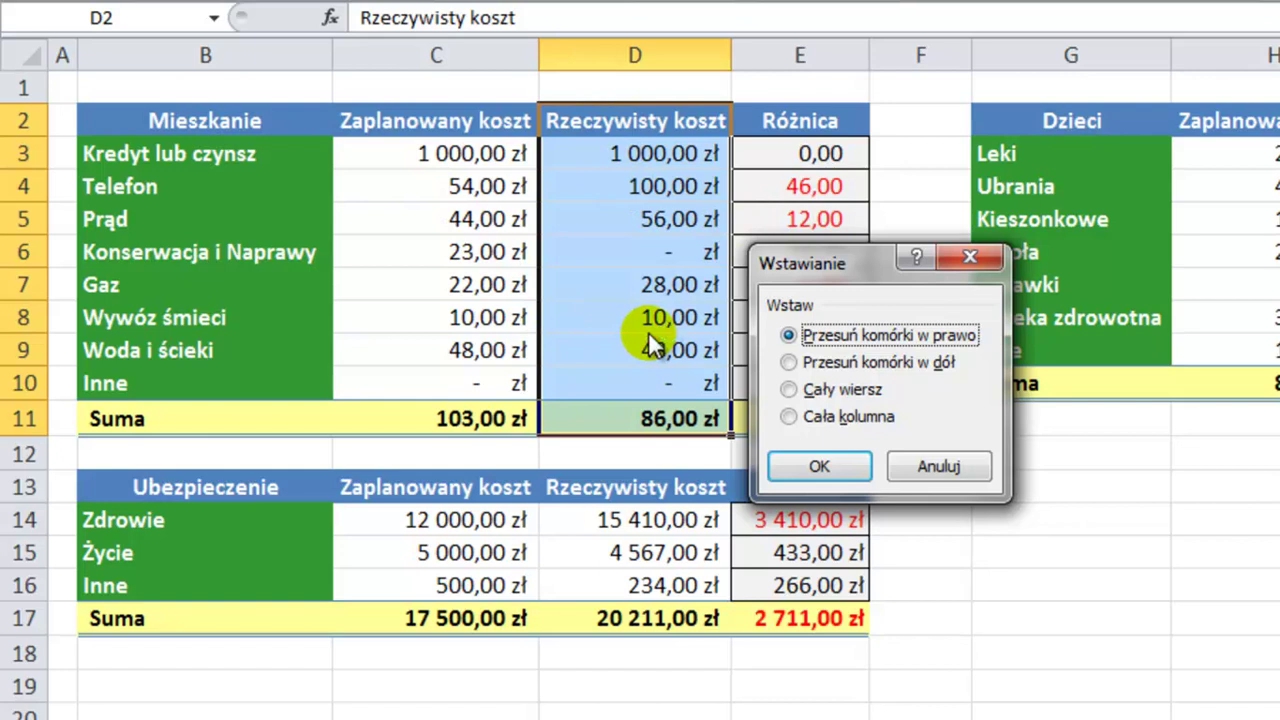
key(Return)
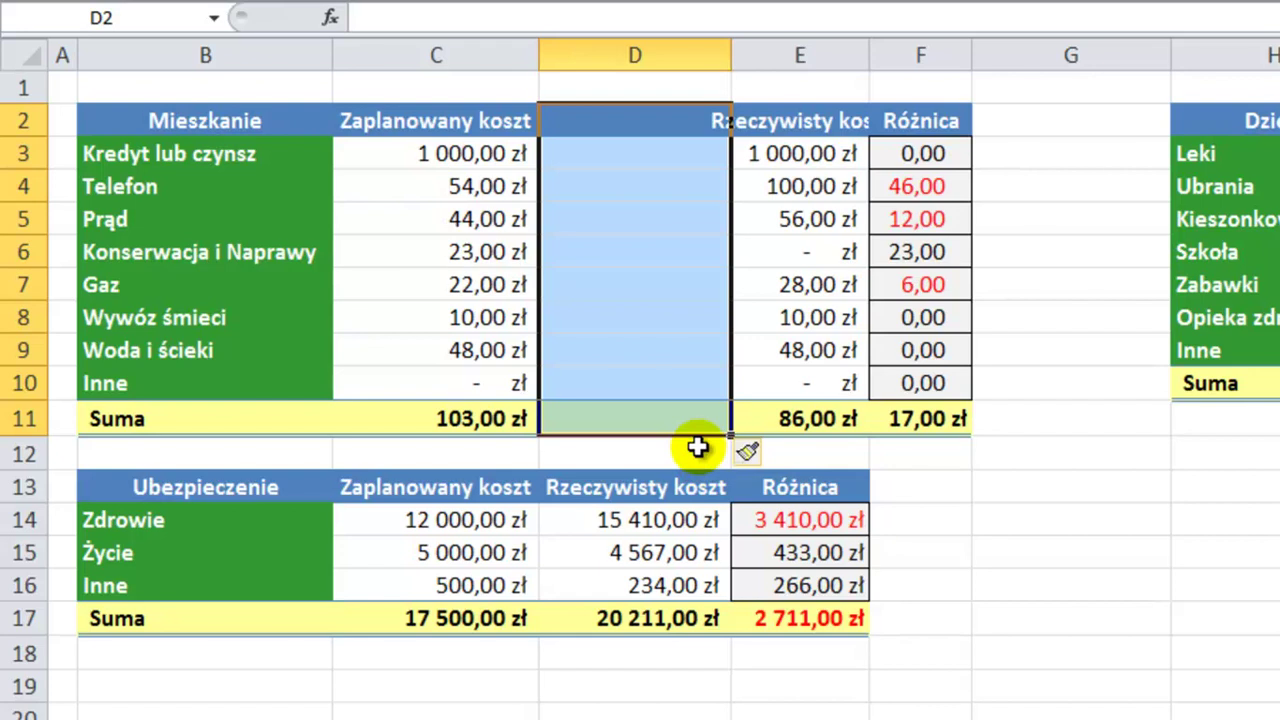
key(Down)
key(Down)
key(Down)
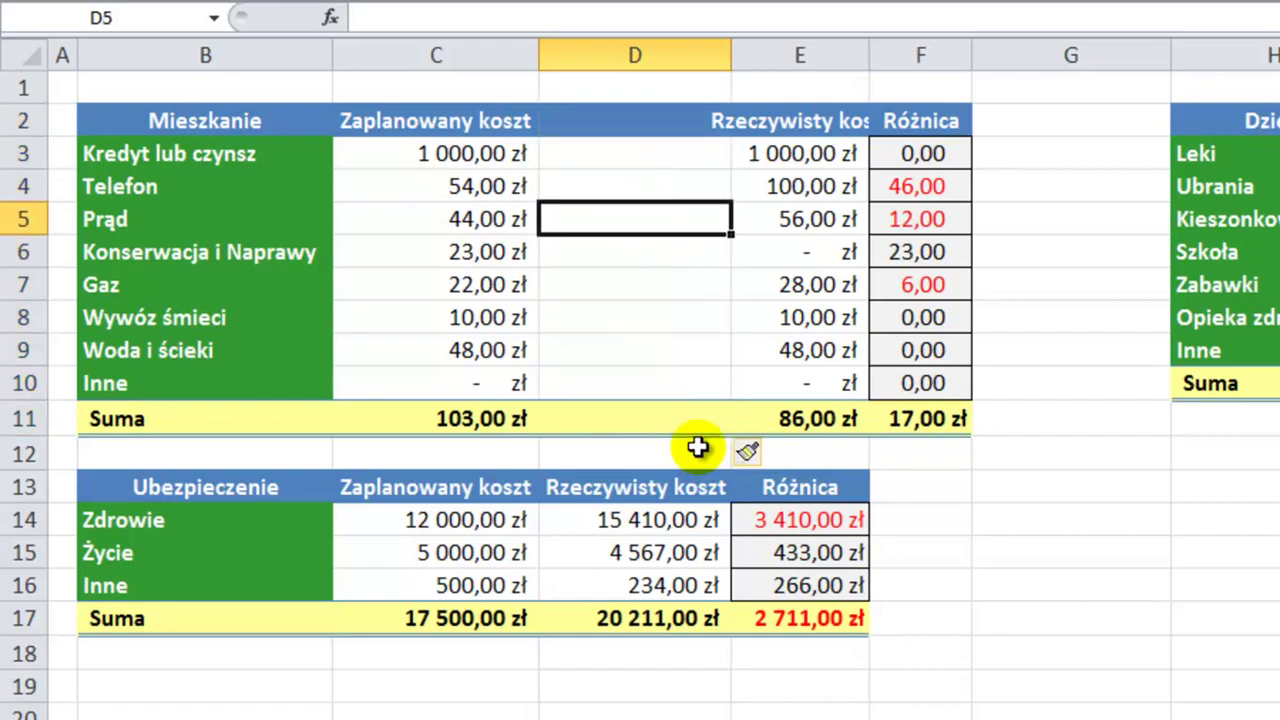
key(Left)
key(Left)
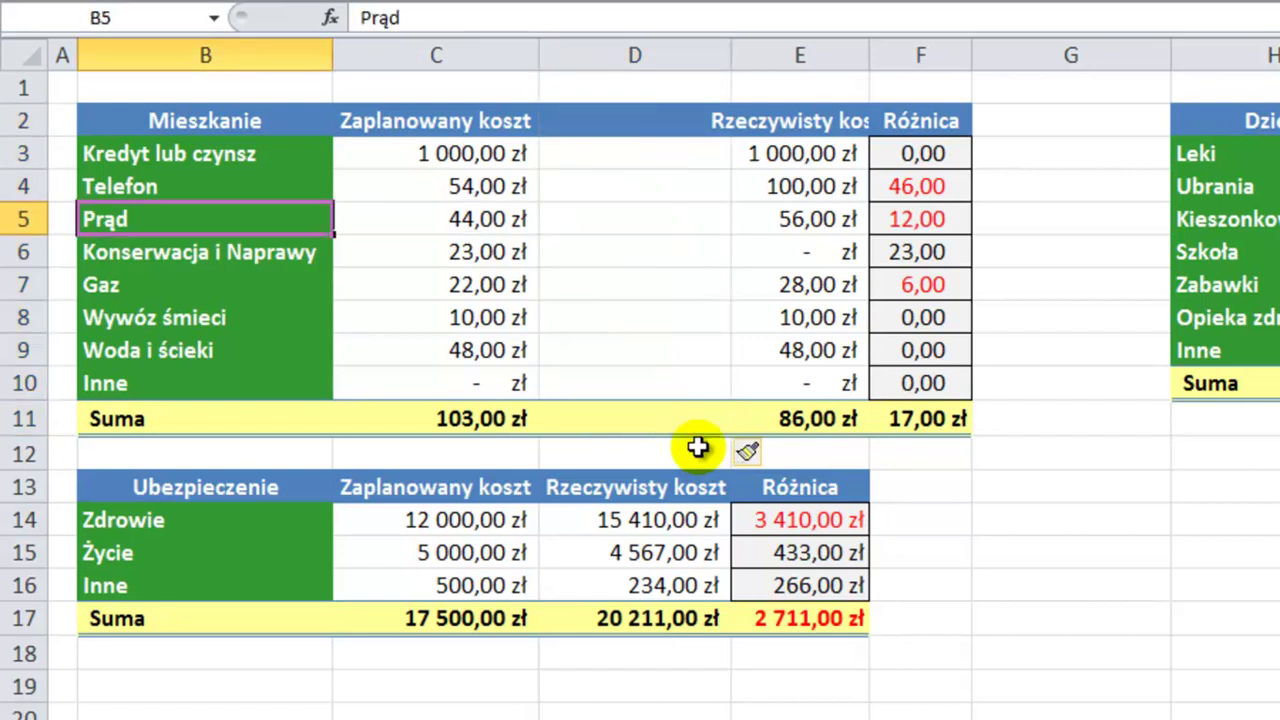
key(shift+Right)
key(shift+Right)
key(shift+Right)
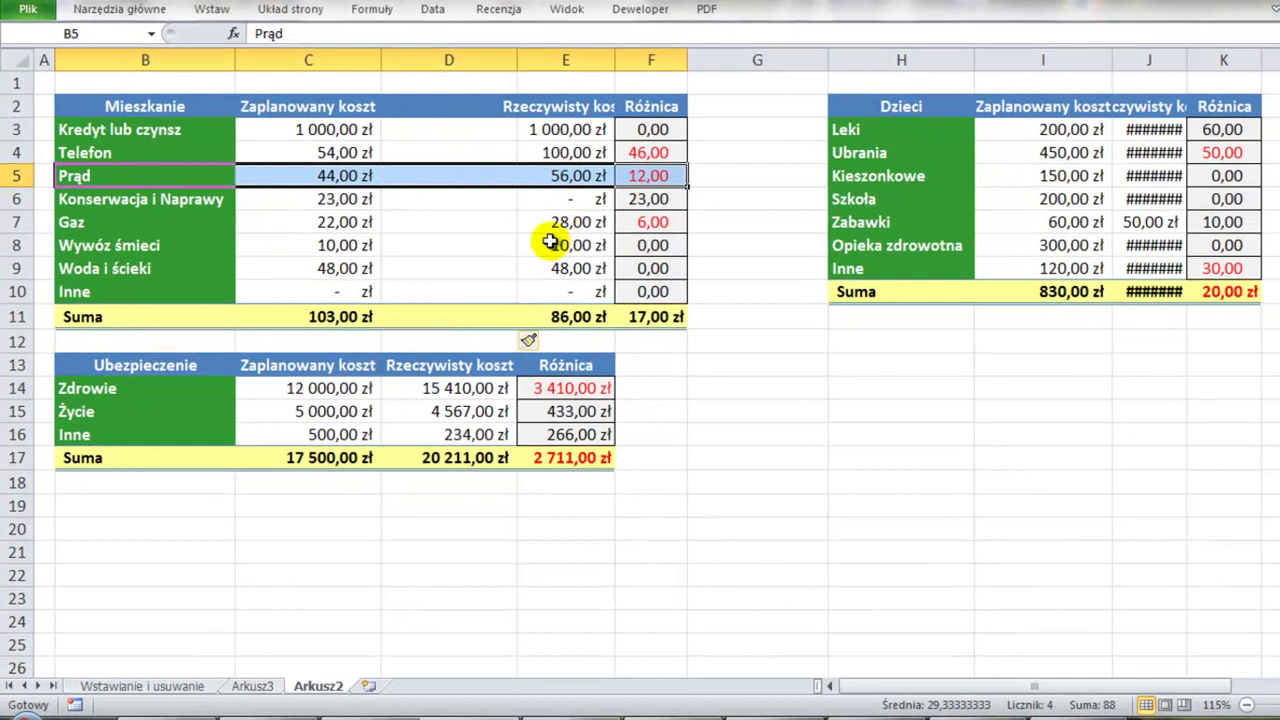
key(ctrl+shift+plus)
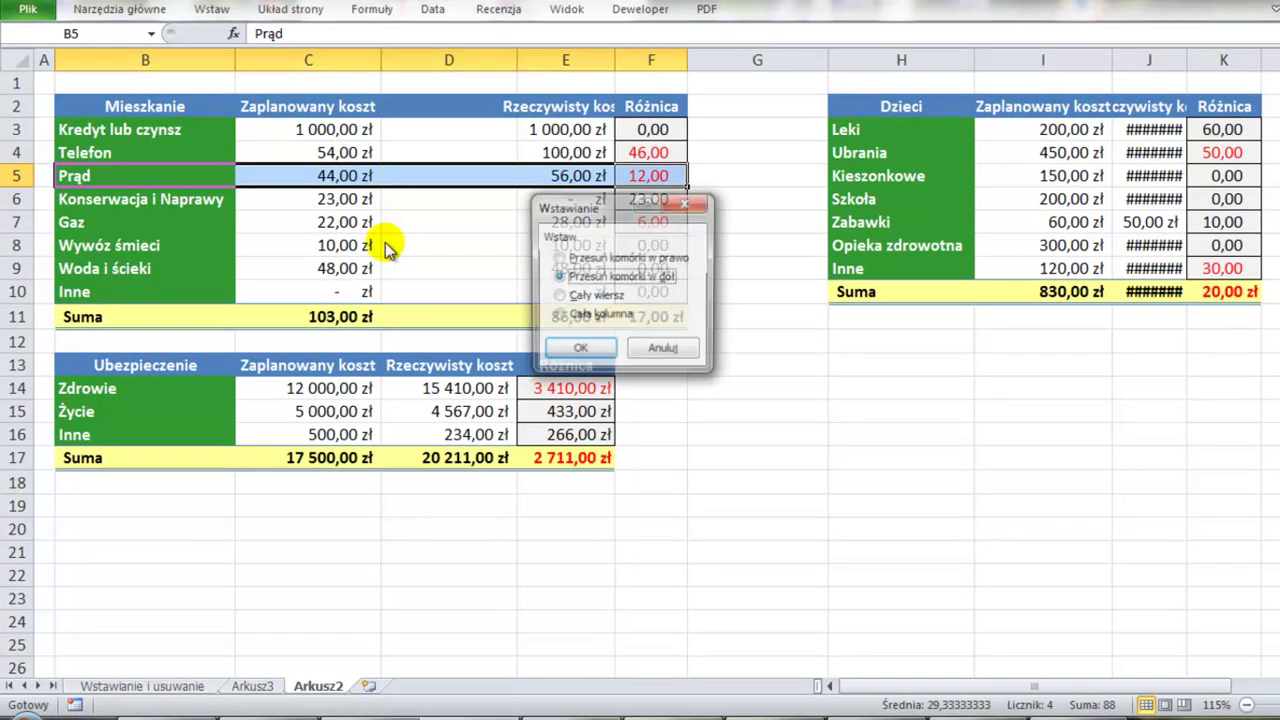
key(Down)
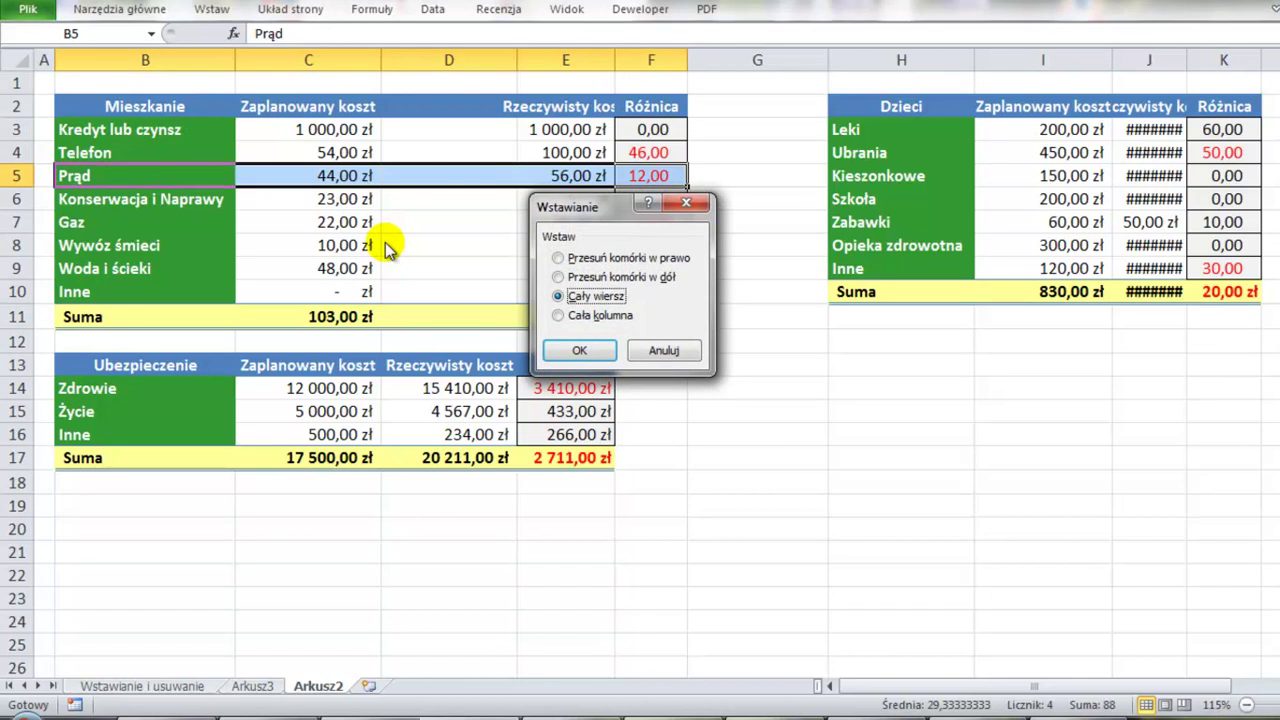
key(Return)
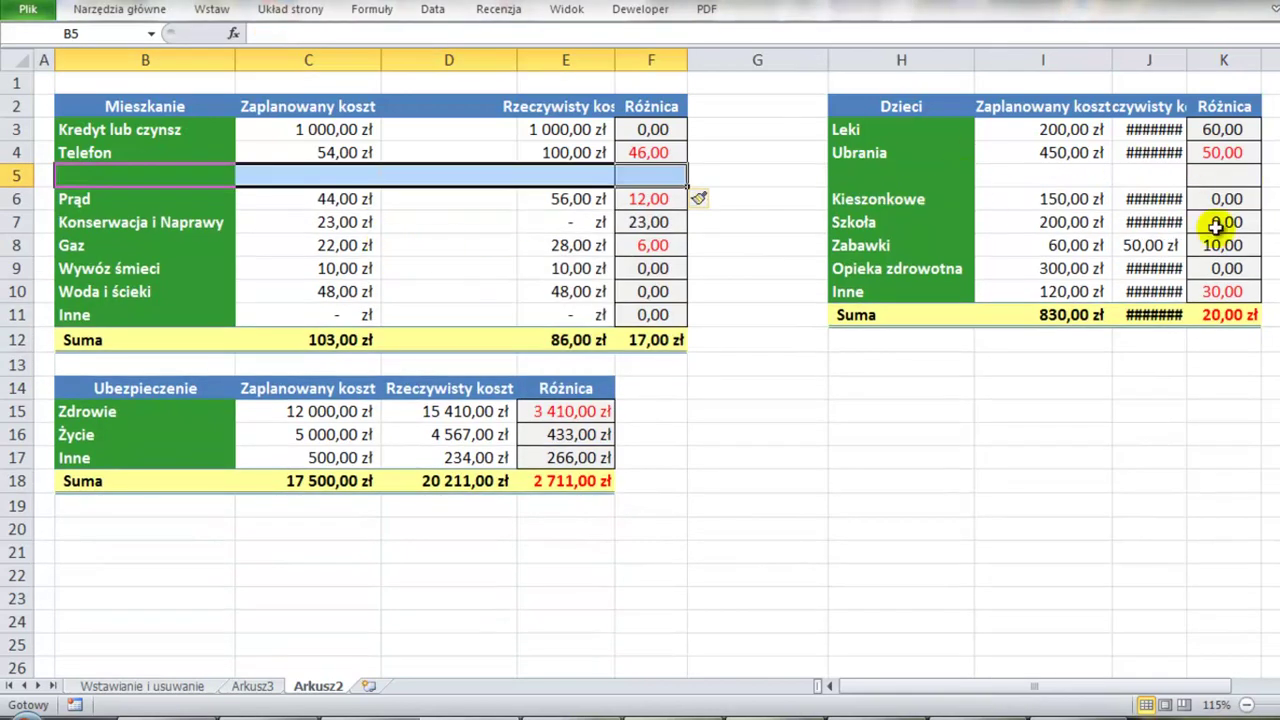
key(ctrl+z)
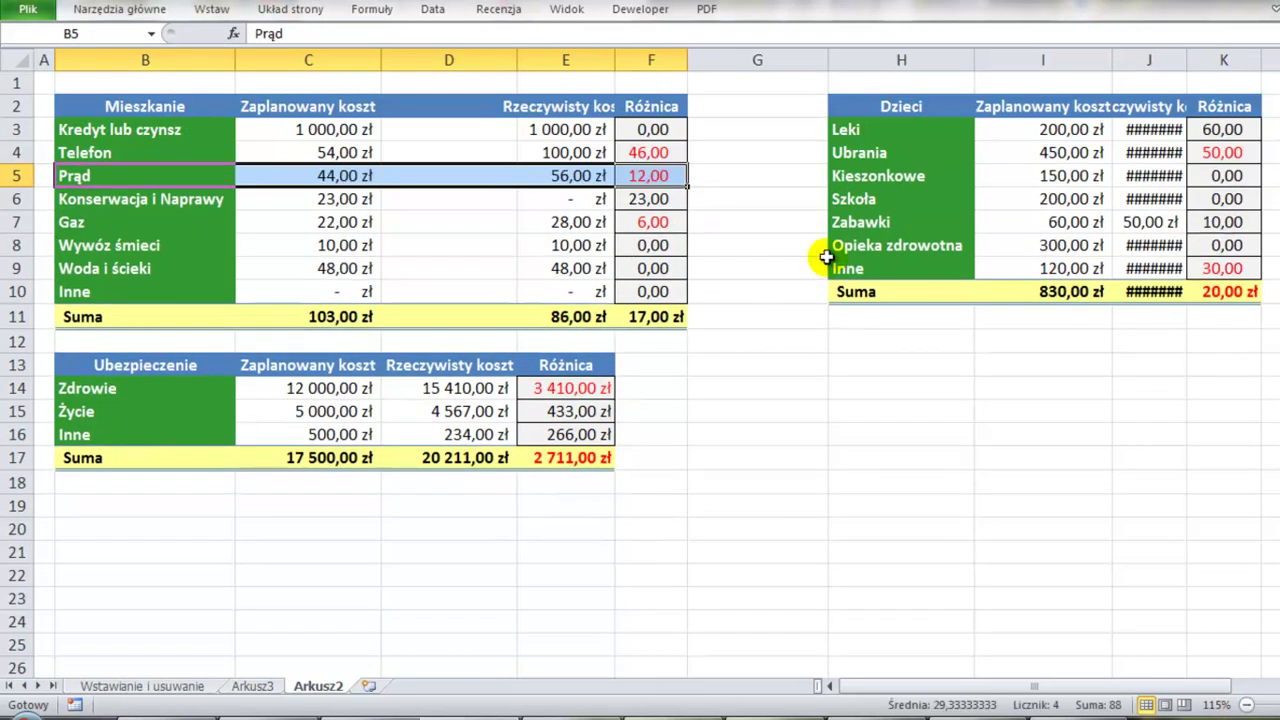
key(ctrl+plus)
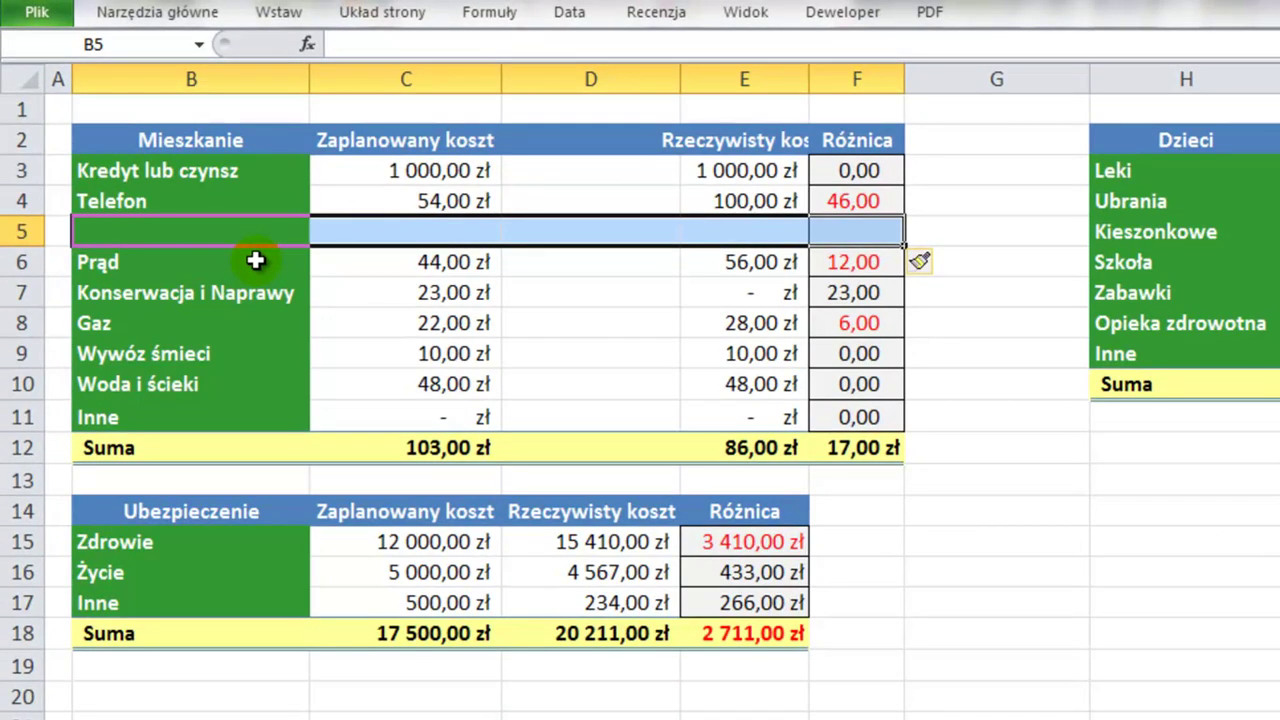
key(ctrl+minus)
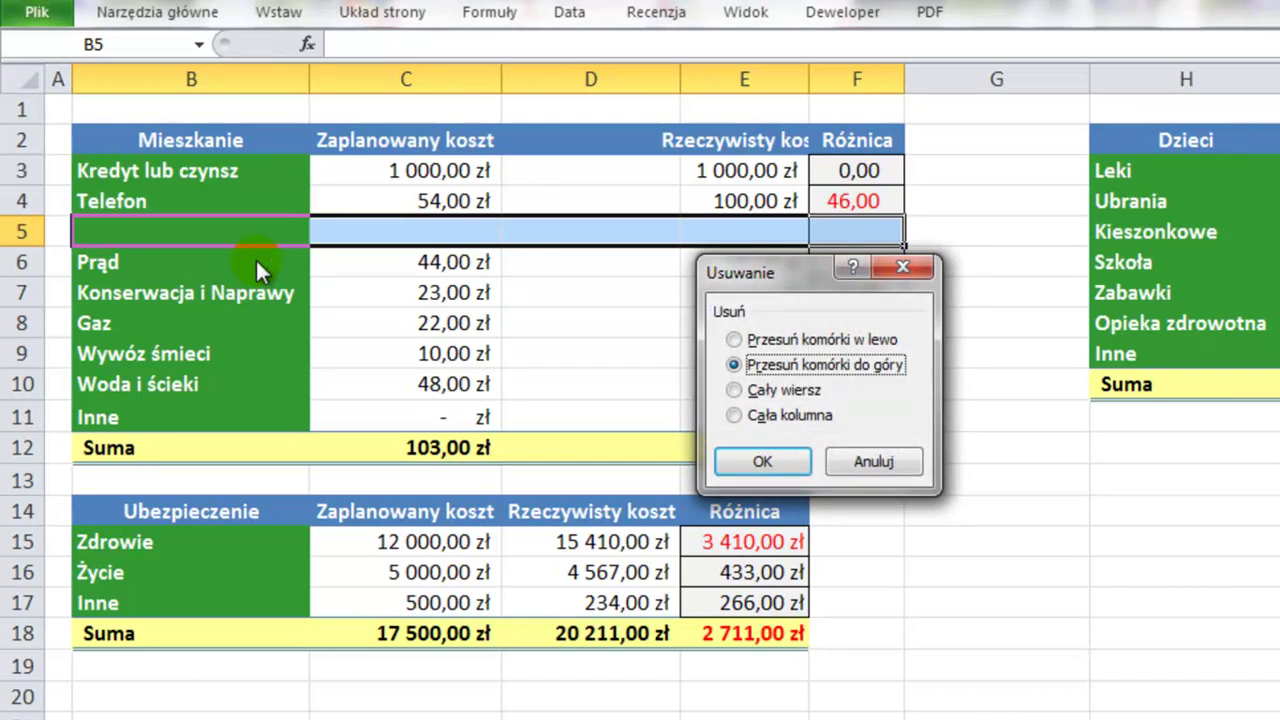
key(Return)
key(Right)
key(Right)
- Select the blank cells in column D and delete them, shifting data left
key(Up)
key(Up)
key(Up)
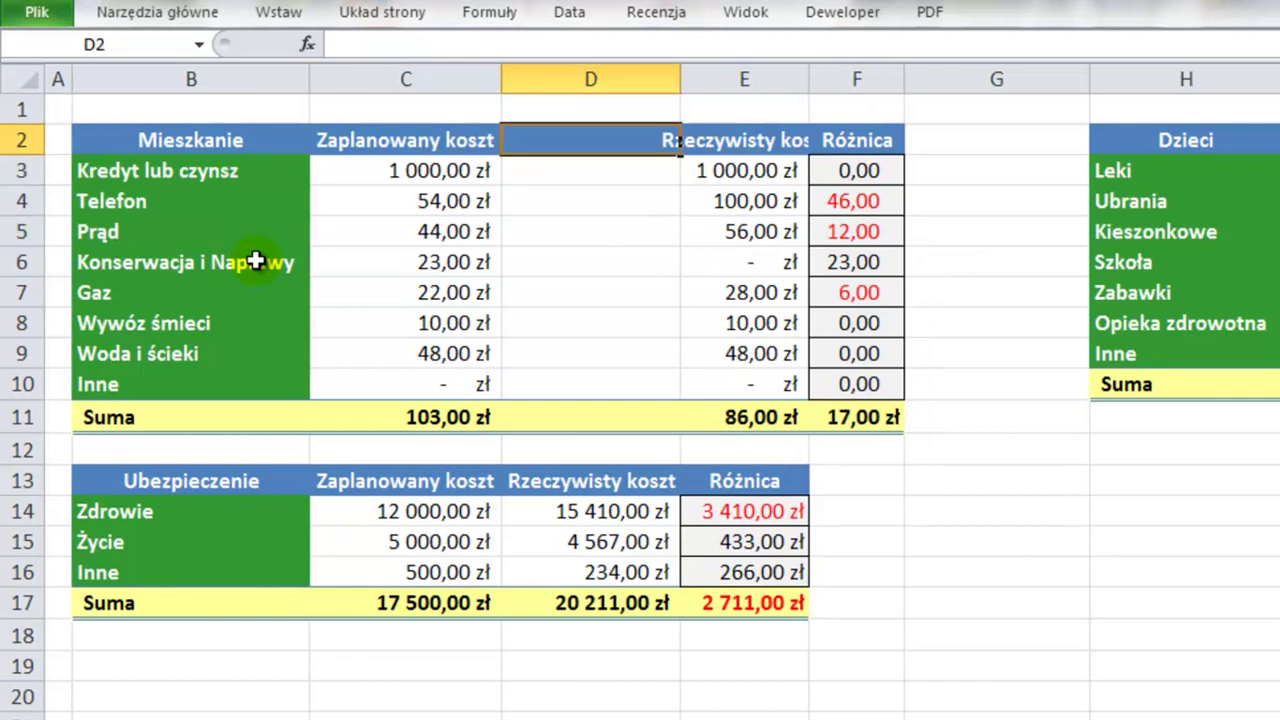
key(shift+Down)
key(shift+Down)
key(shift+Down)
key(shift+Down)
key(shift+Down)
key(shift+Down)
key(shift+Down)
key(shift+Down)
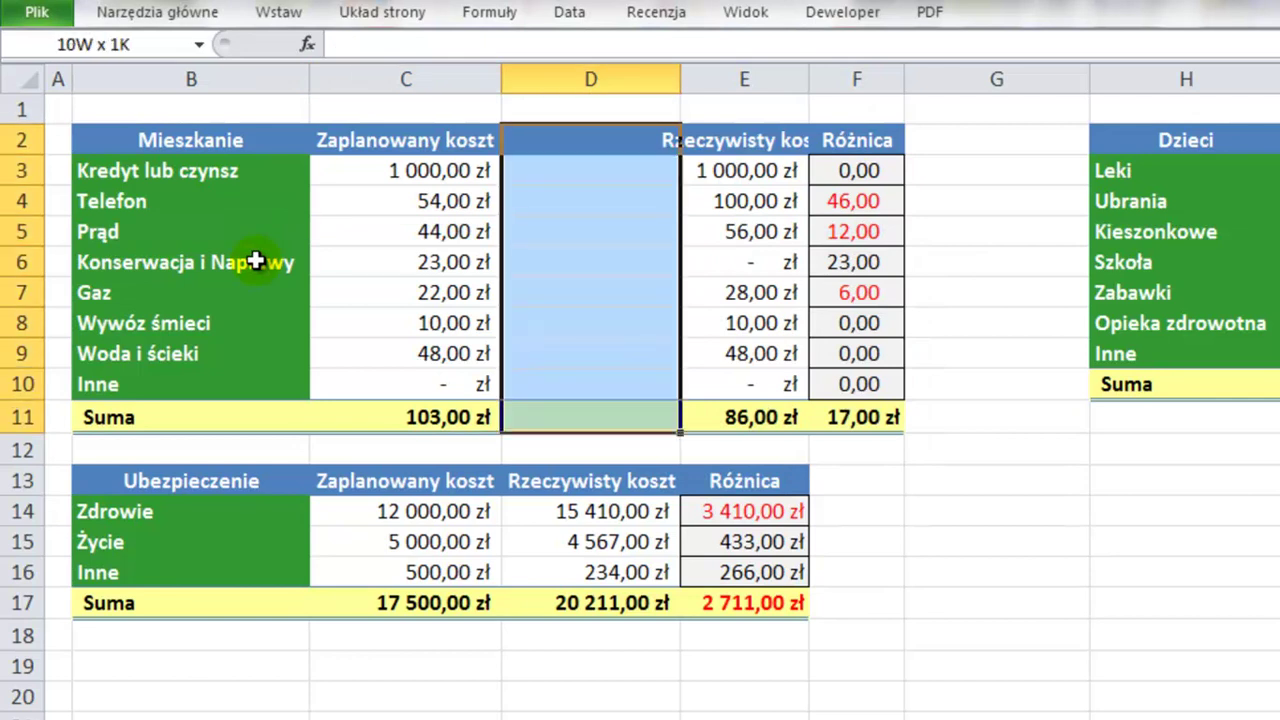
key(ctrl+minus)
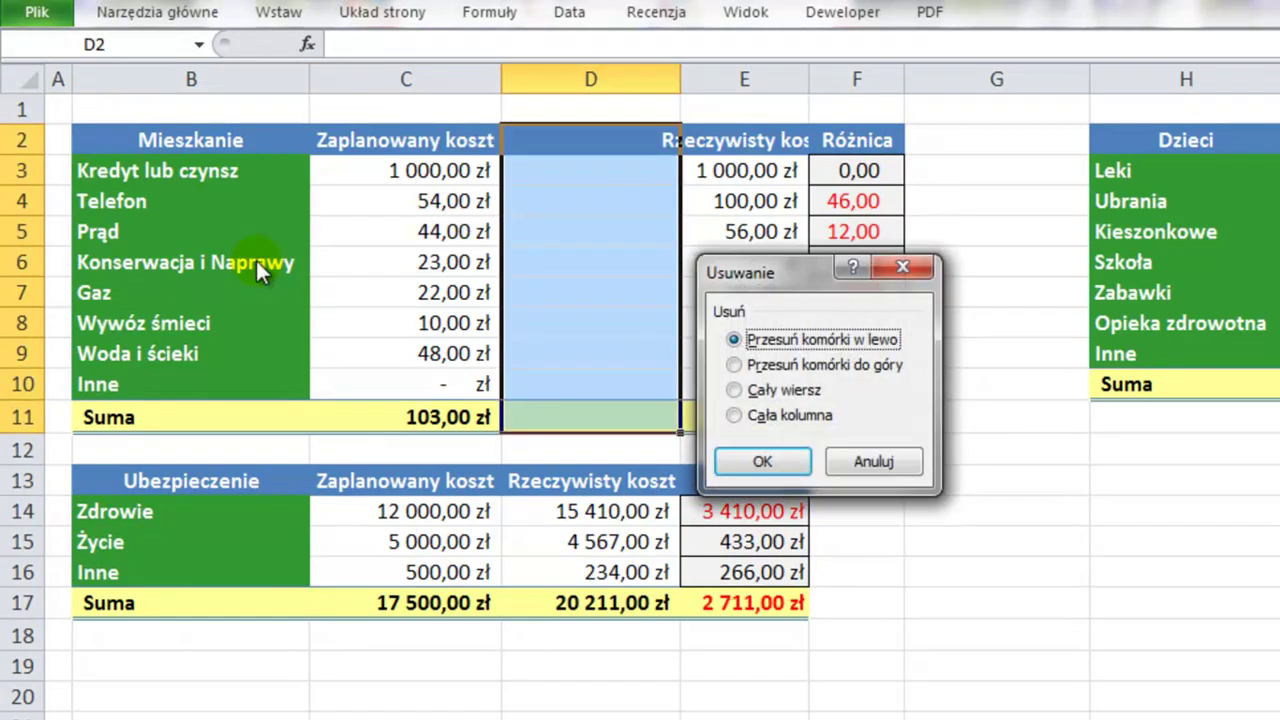
key(Return)
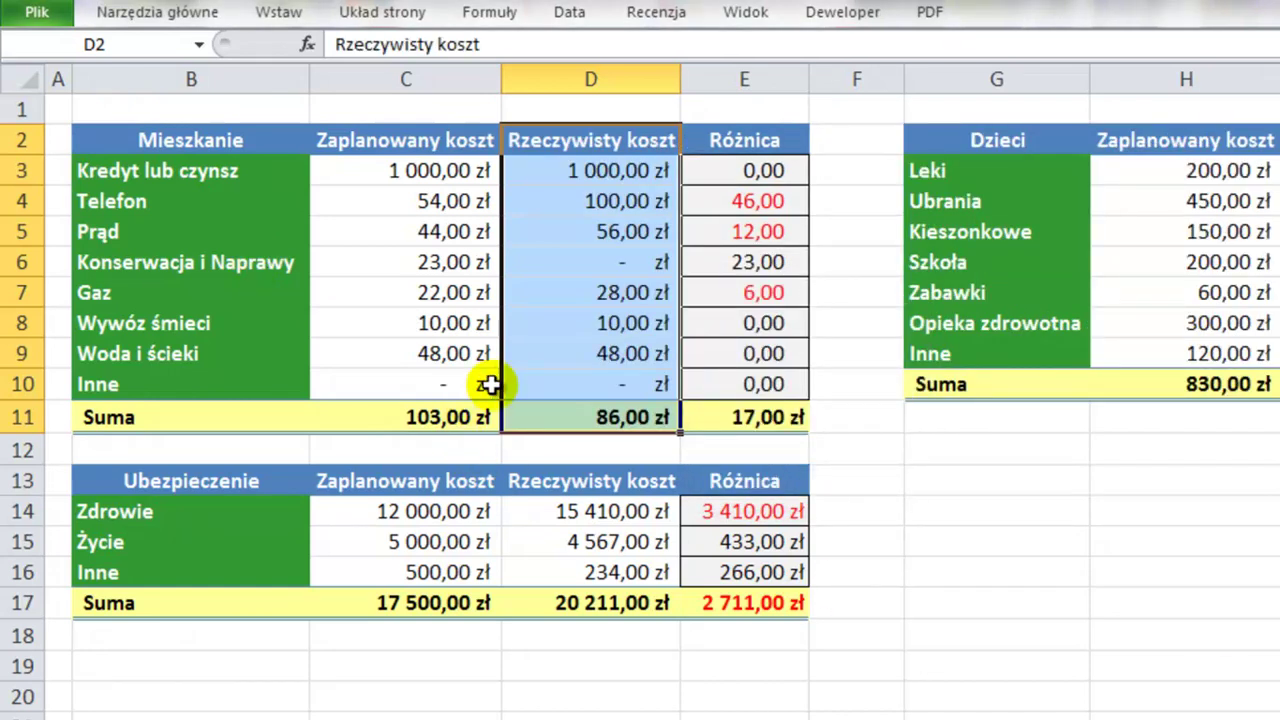
- Select D2:D9, insert blank cells shifting right, then delete them shifting left again
key(Down)
key(Up)
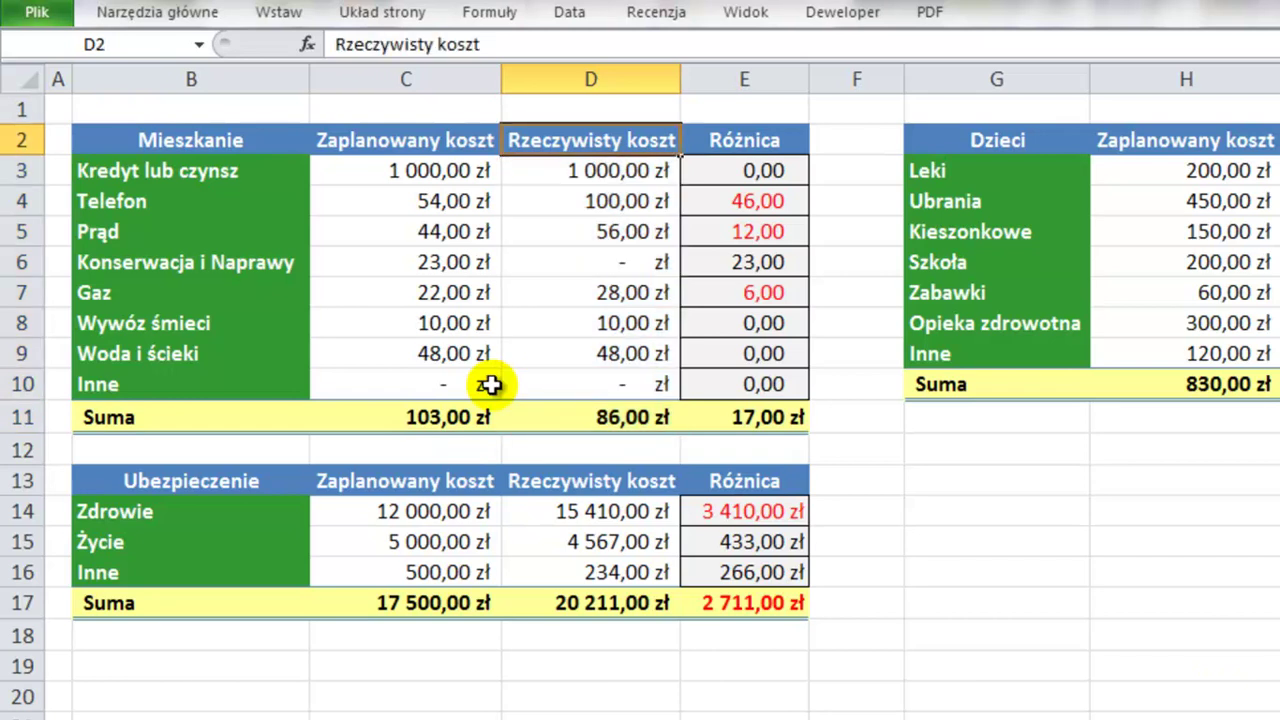
key(ctrl+shift+Down)
key(shift+Up)
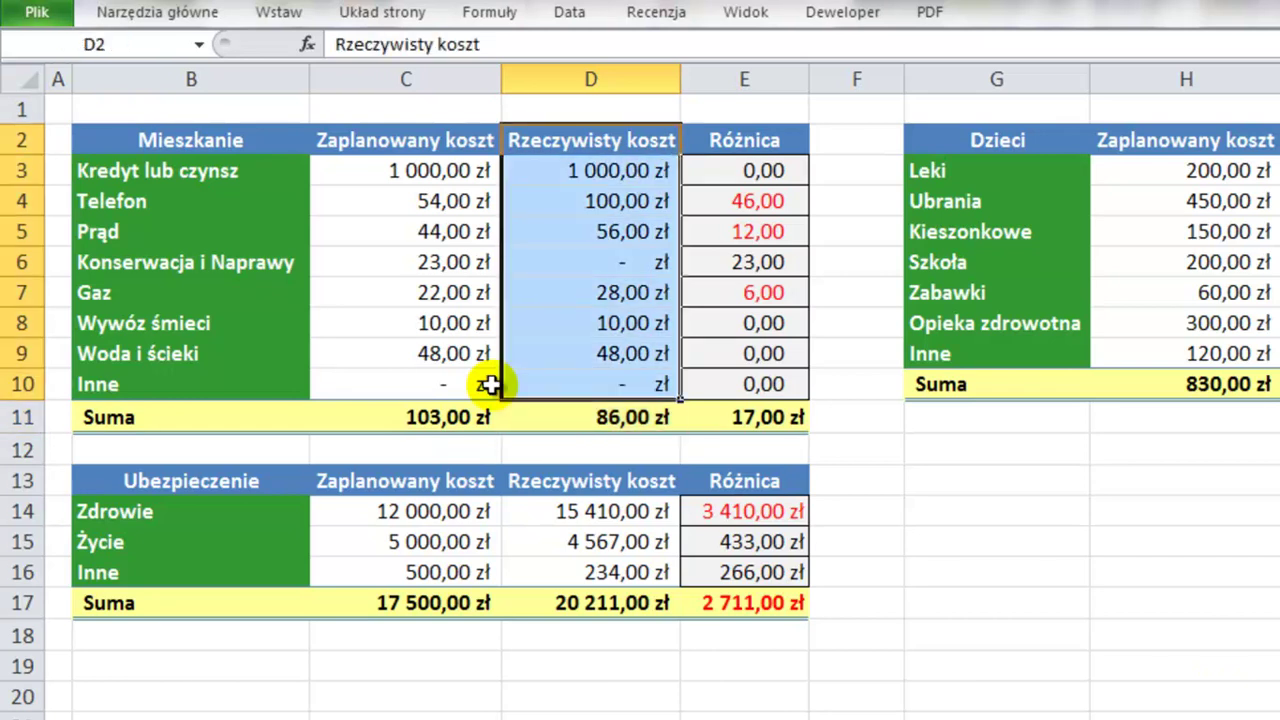
key(shift+Up)
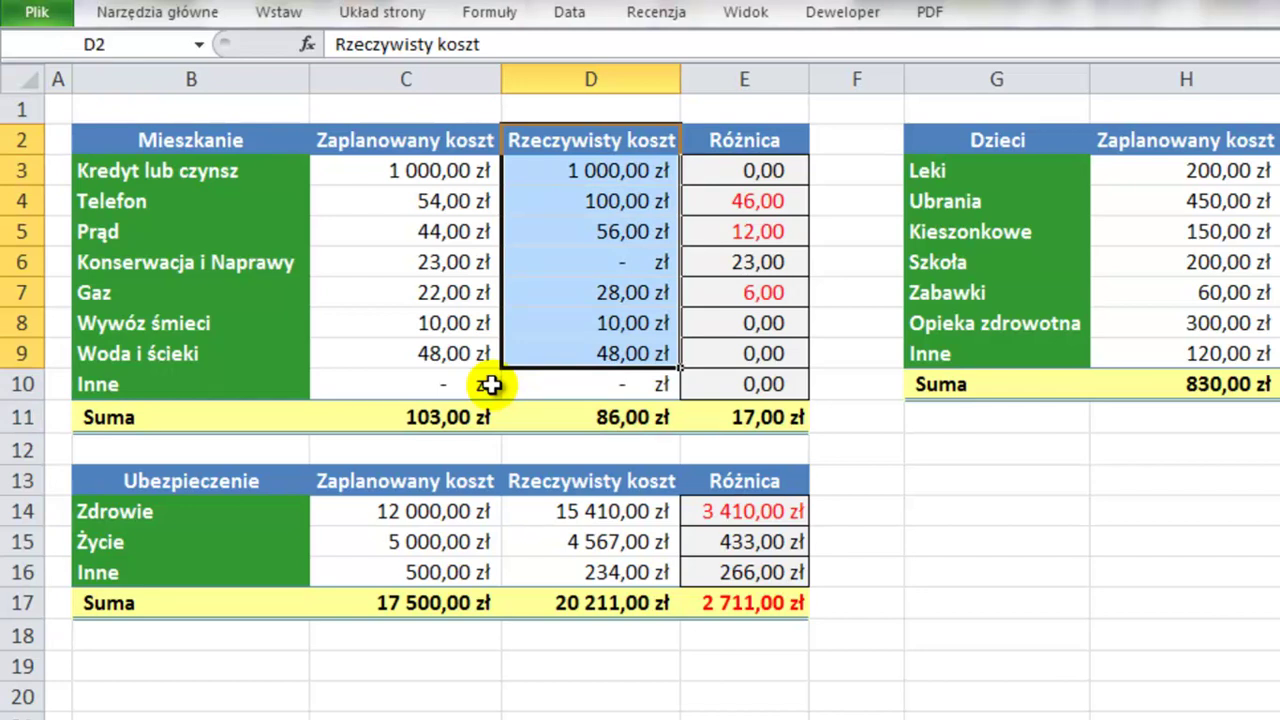
key(ctrl+shift+plus)
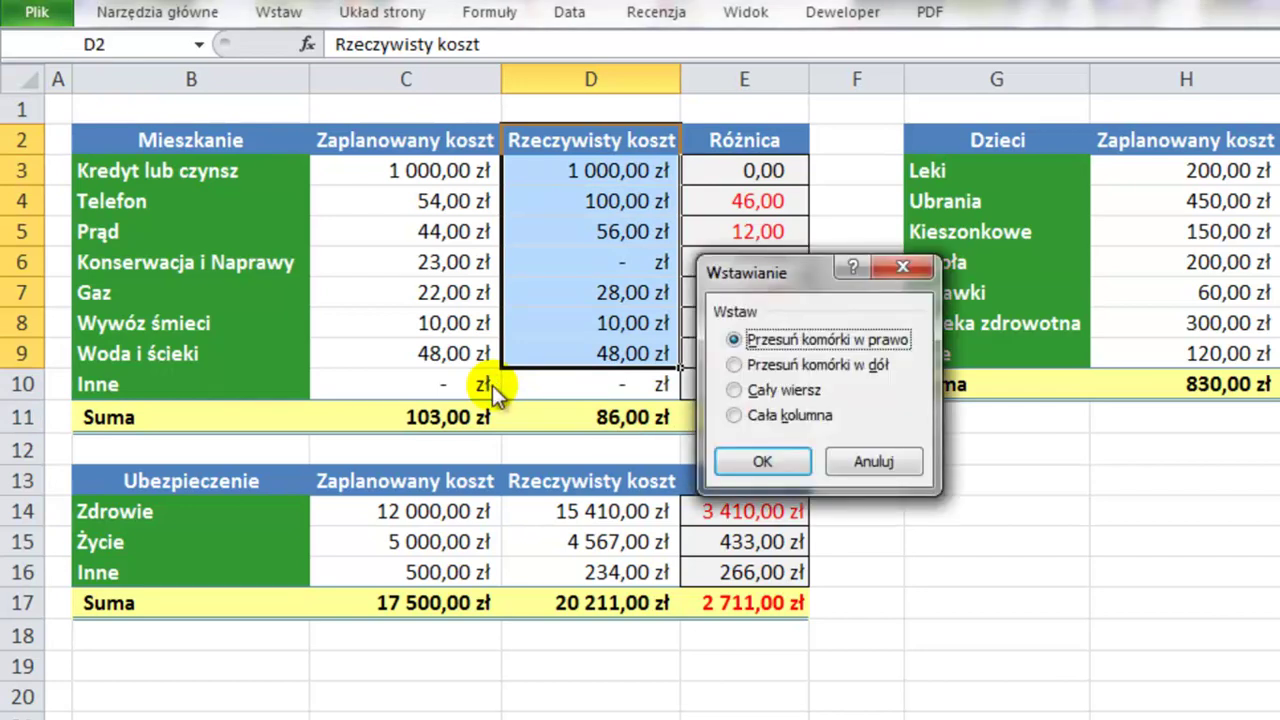
key(Return)
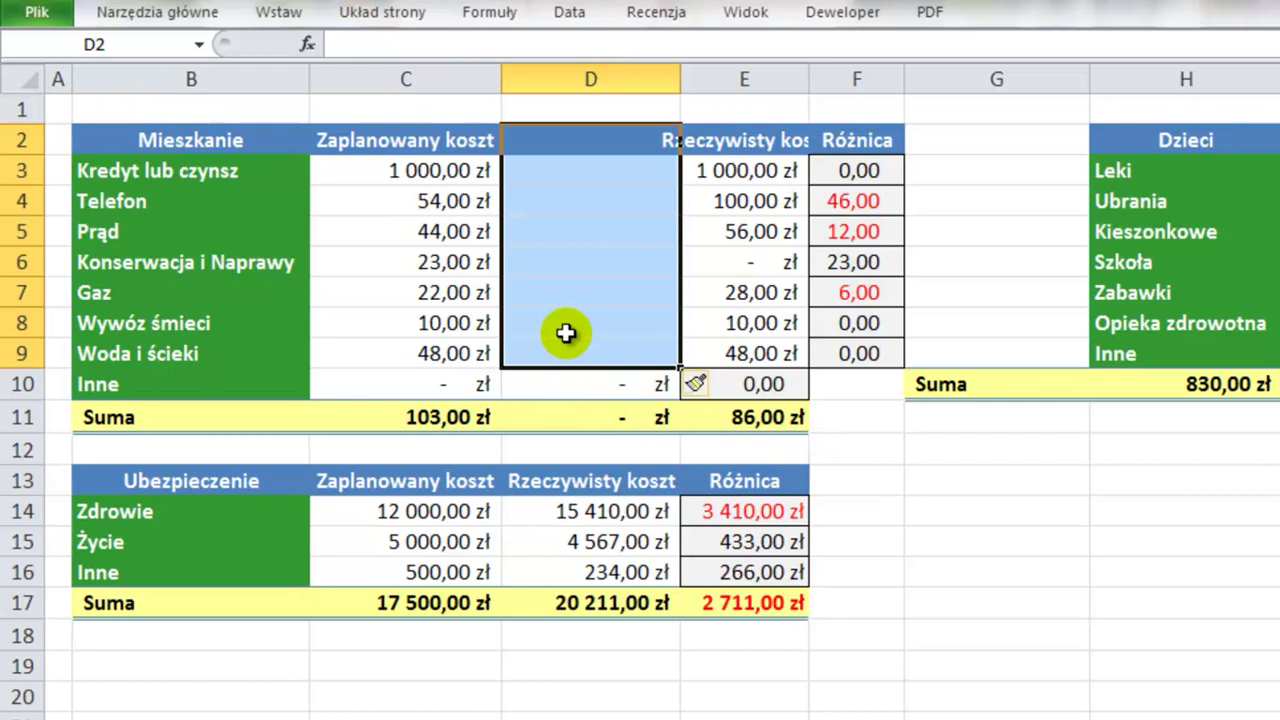
key(ctrl+minus)
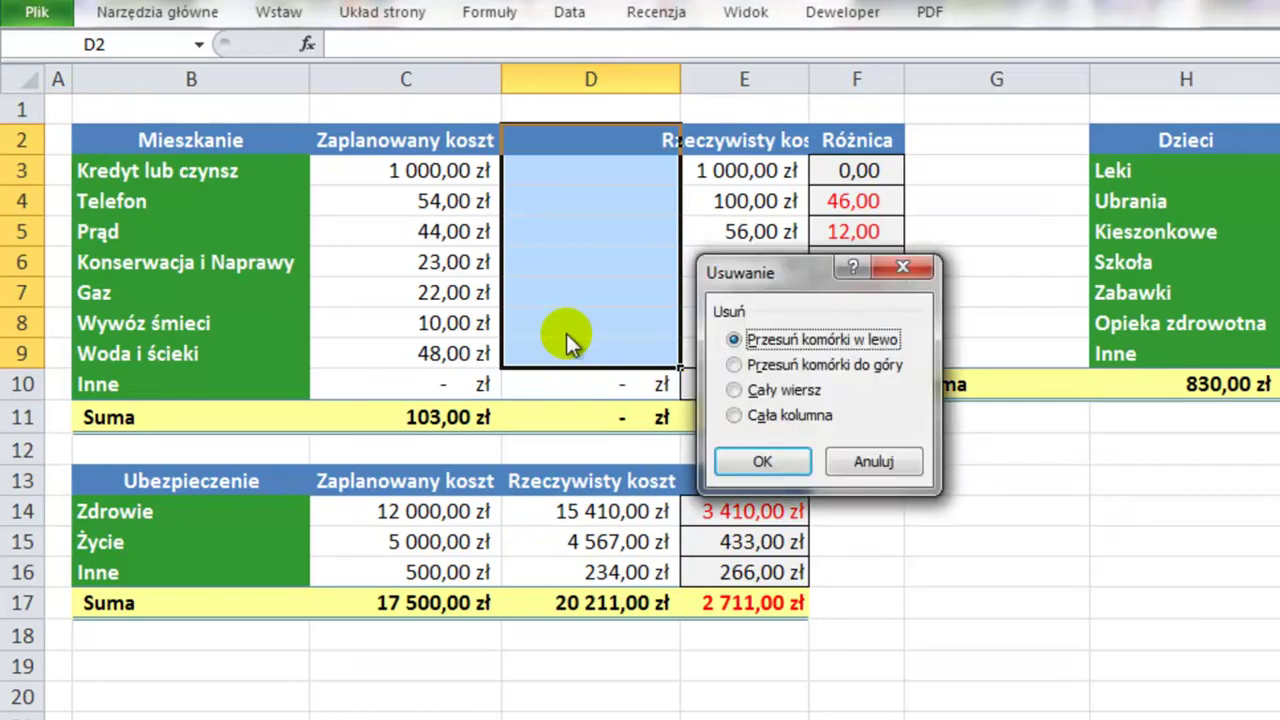
key(Return)
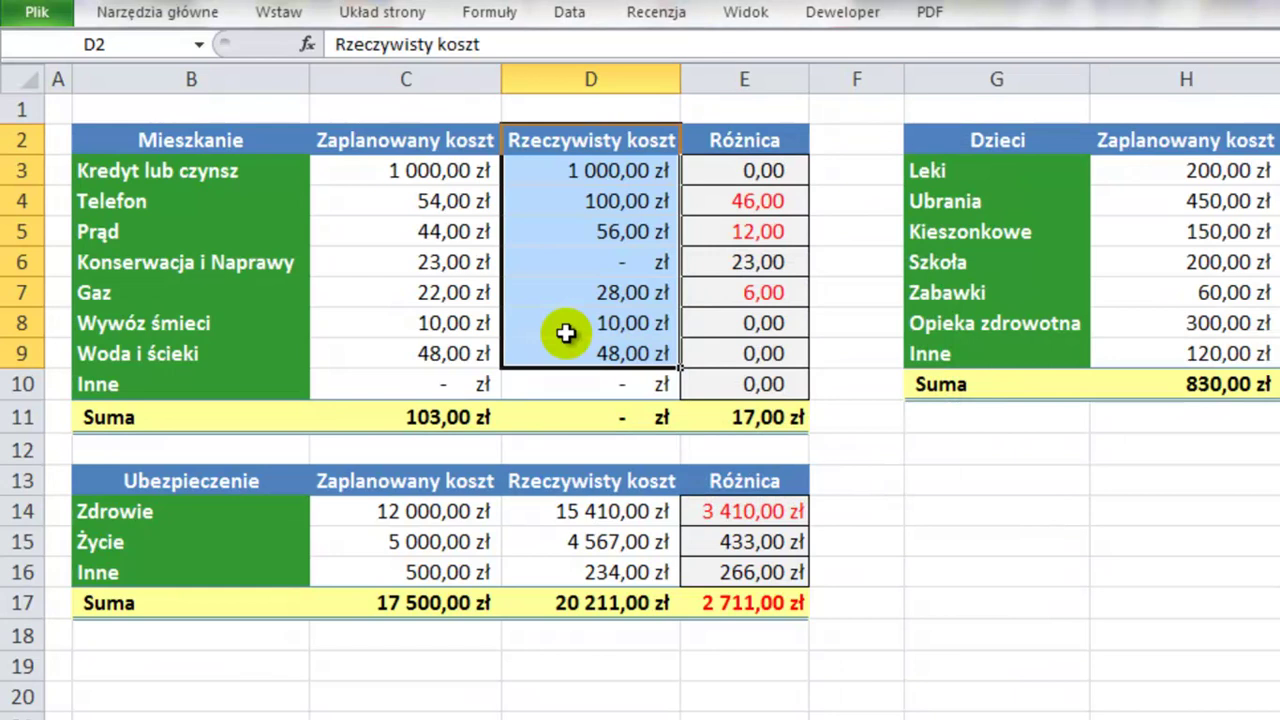
key(Down)
key(Down)
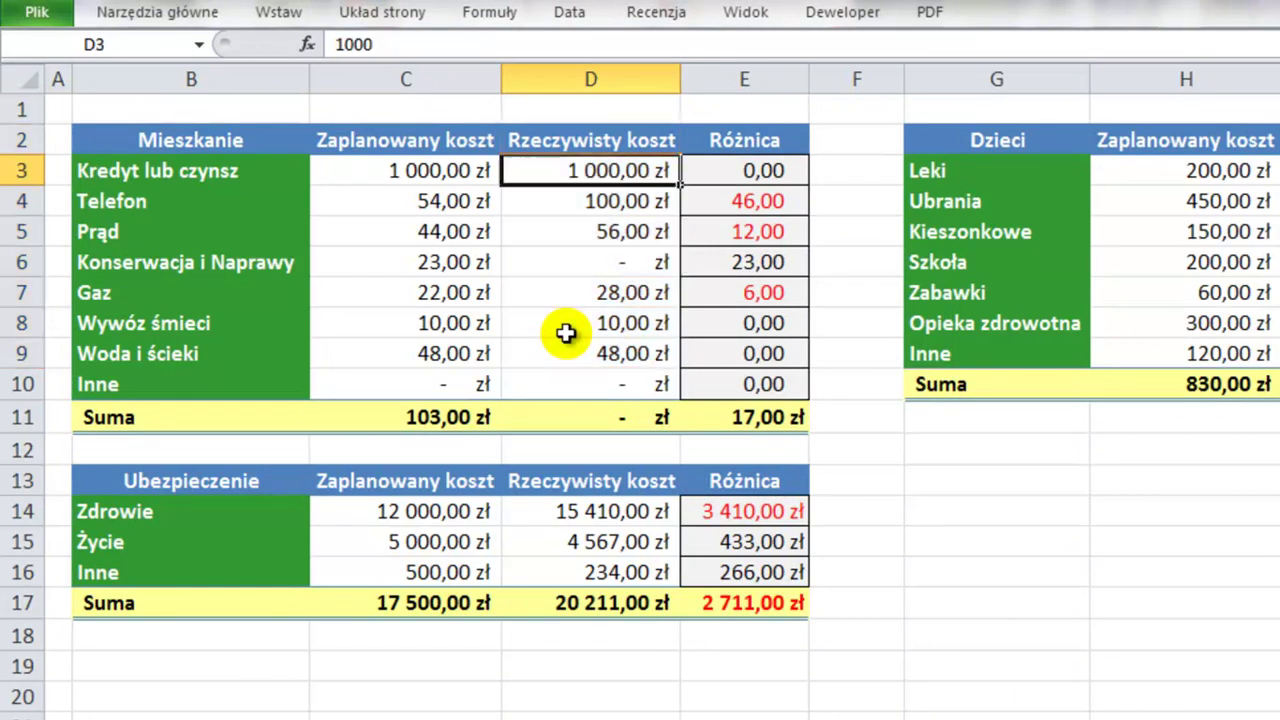
key(Down)
key(Down)
key(Left)
key(shift+Right)
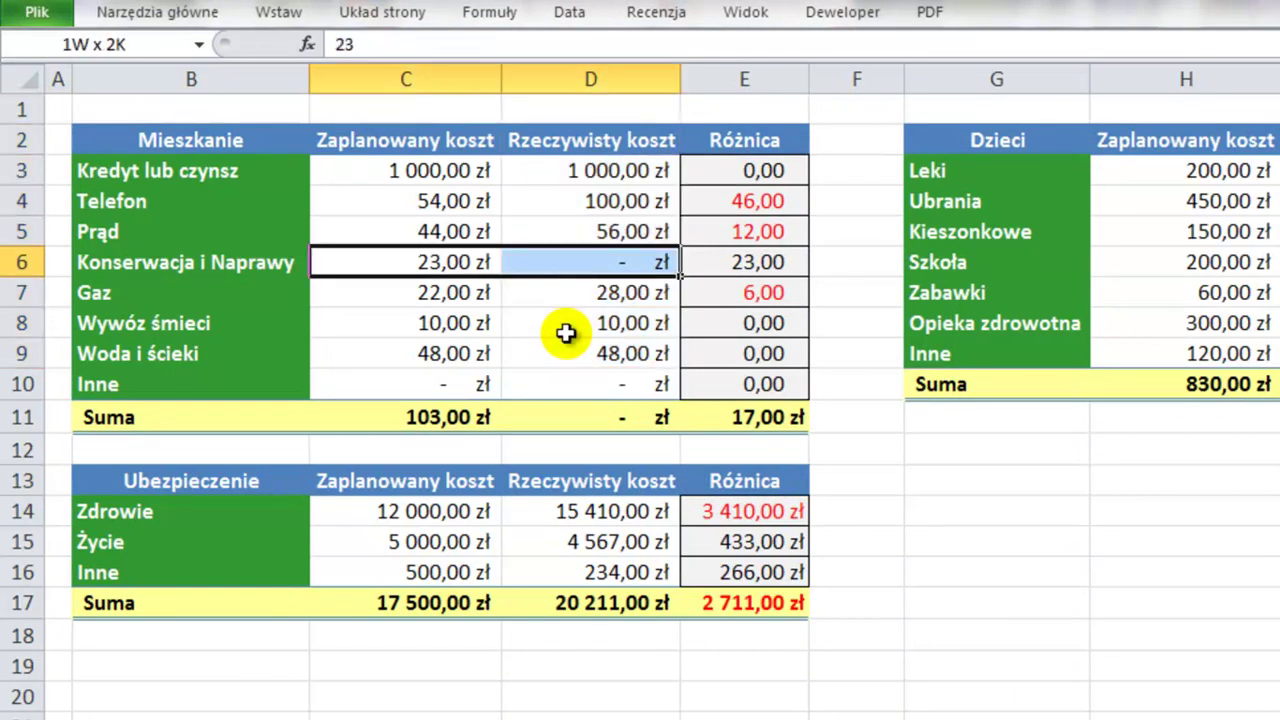
key(shift+Right)
key(ctrl+plus)
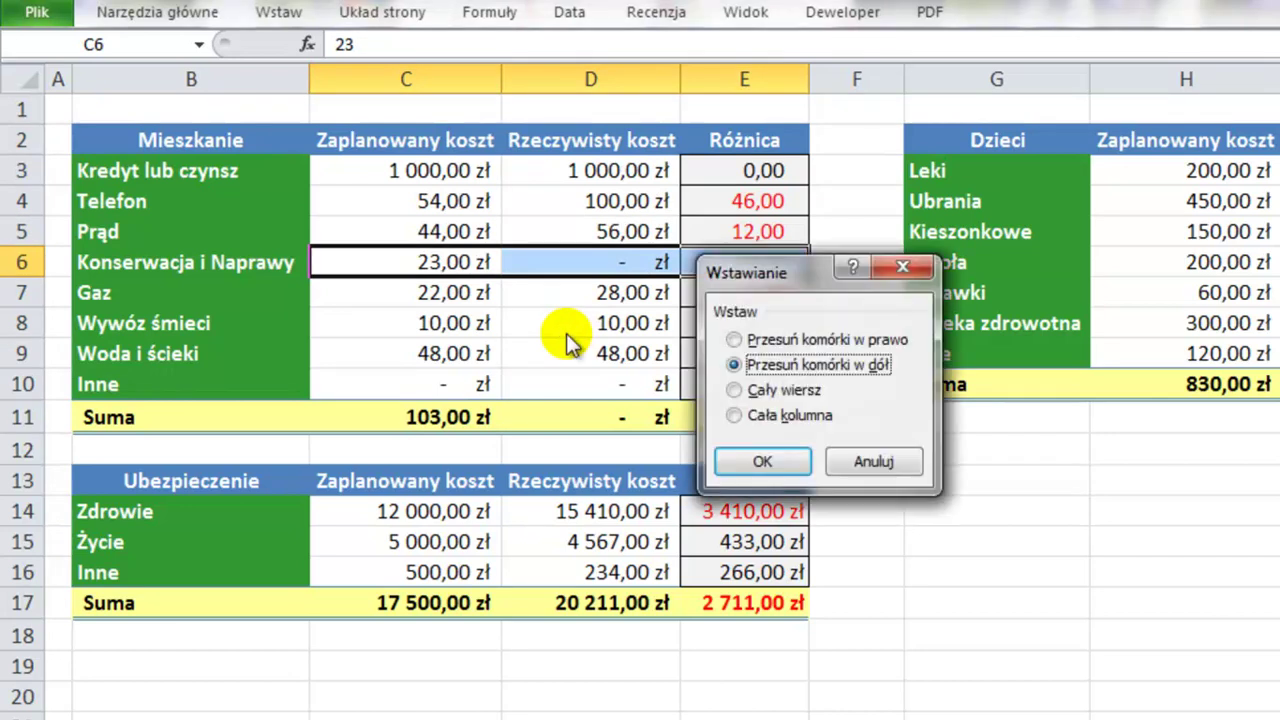
key(Return)
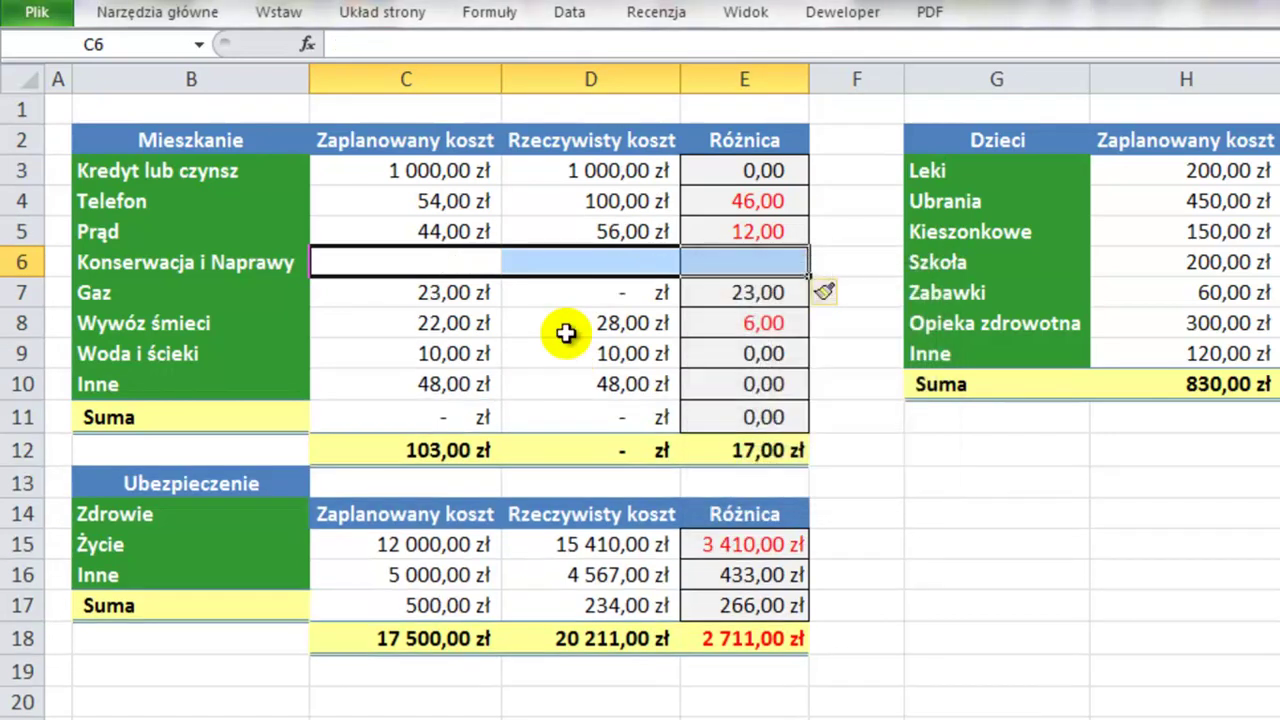
key(ctrl+minus)
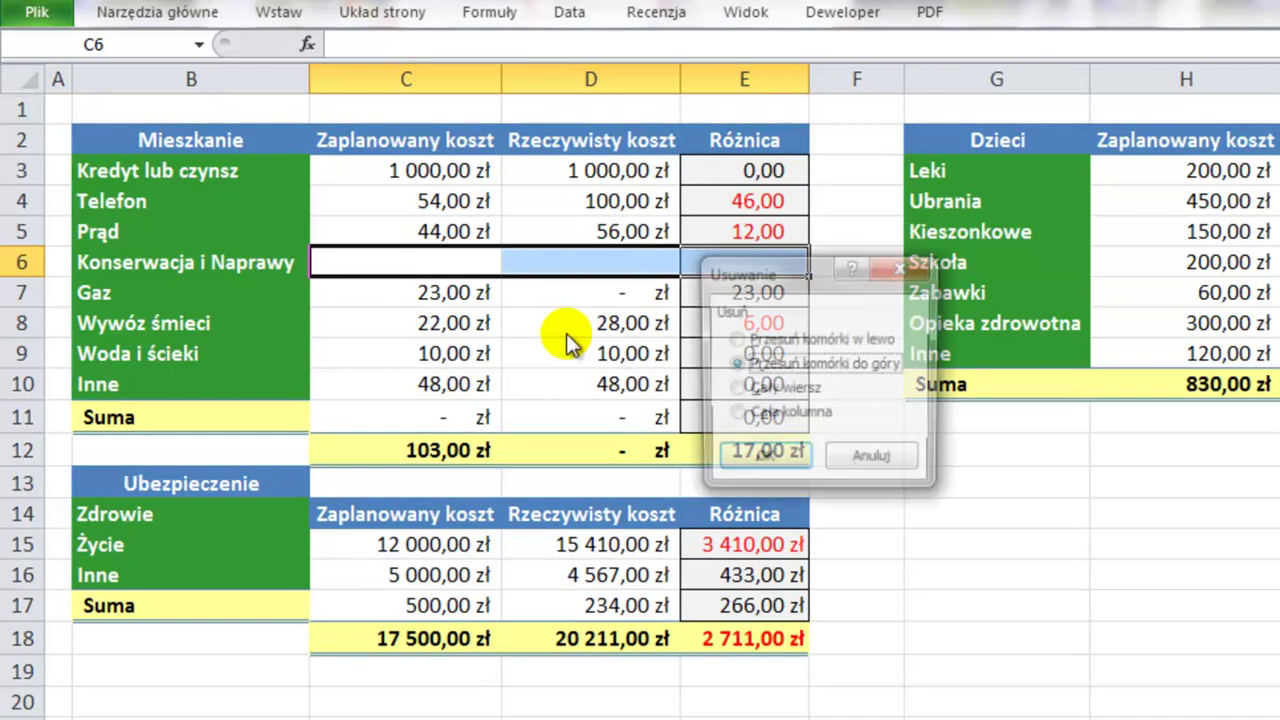
key(Return)
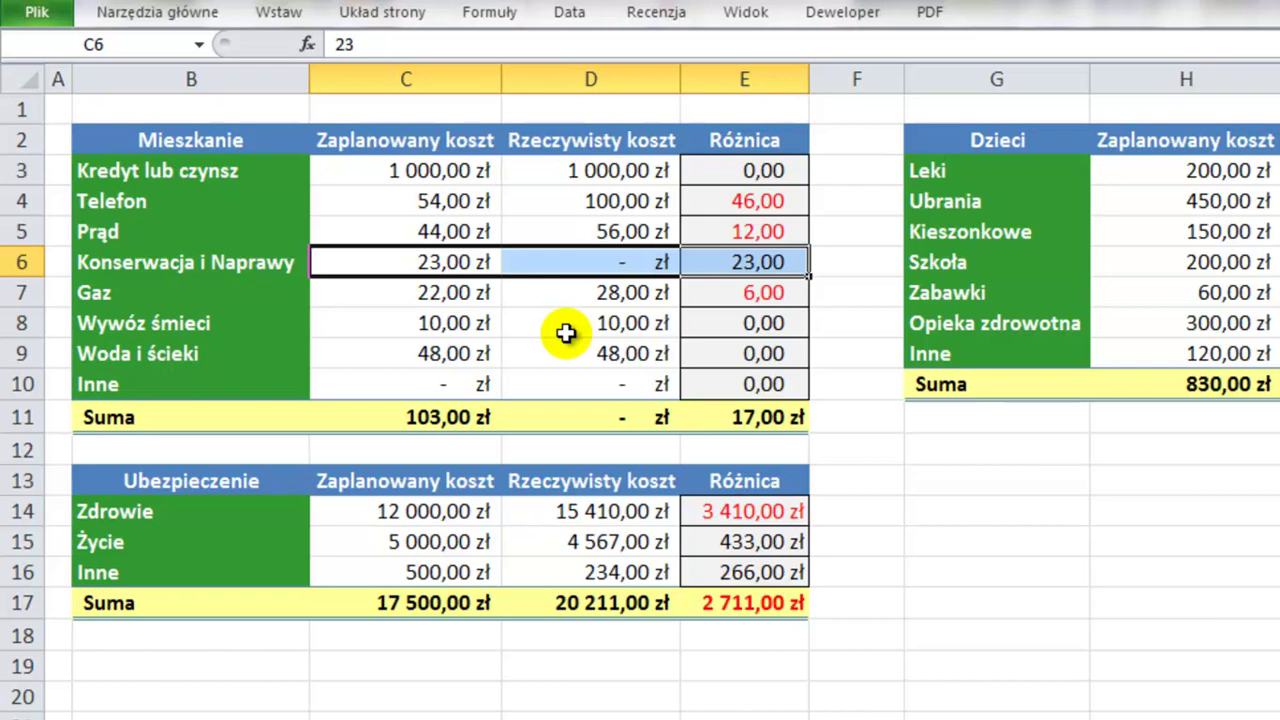
click(367, 459)
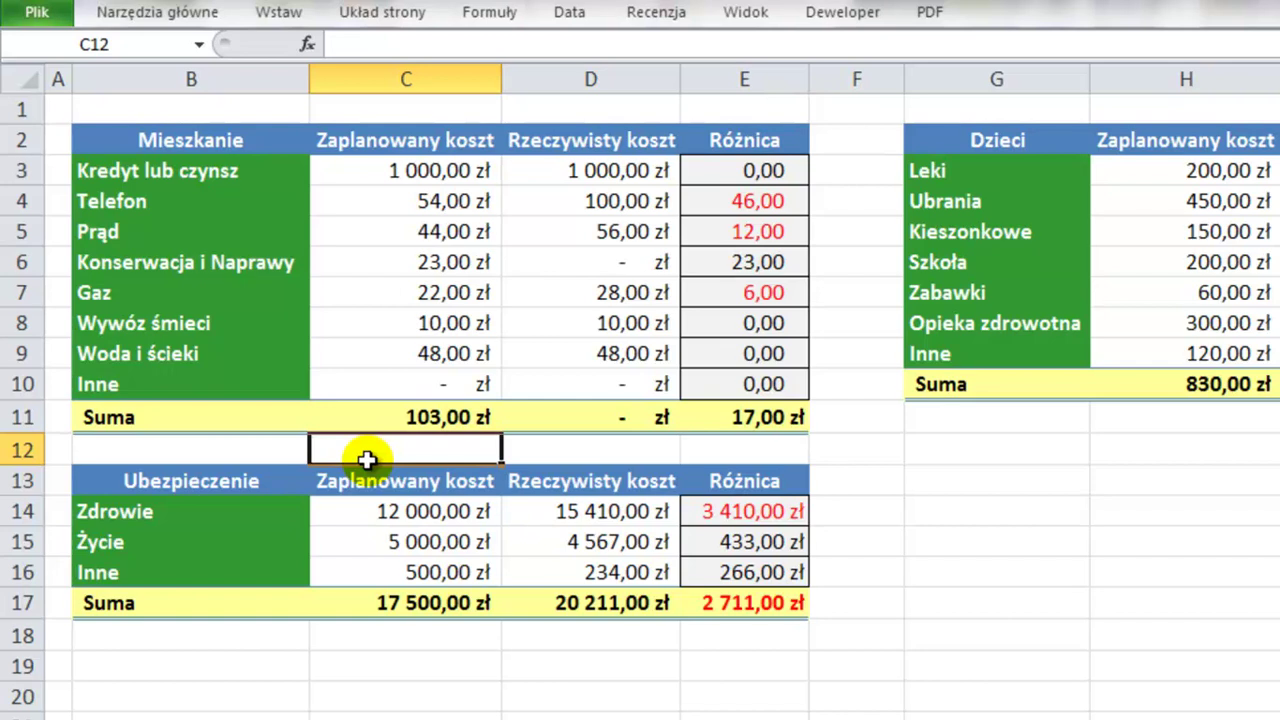
key(shift+space)
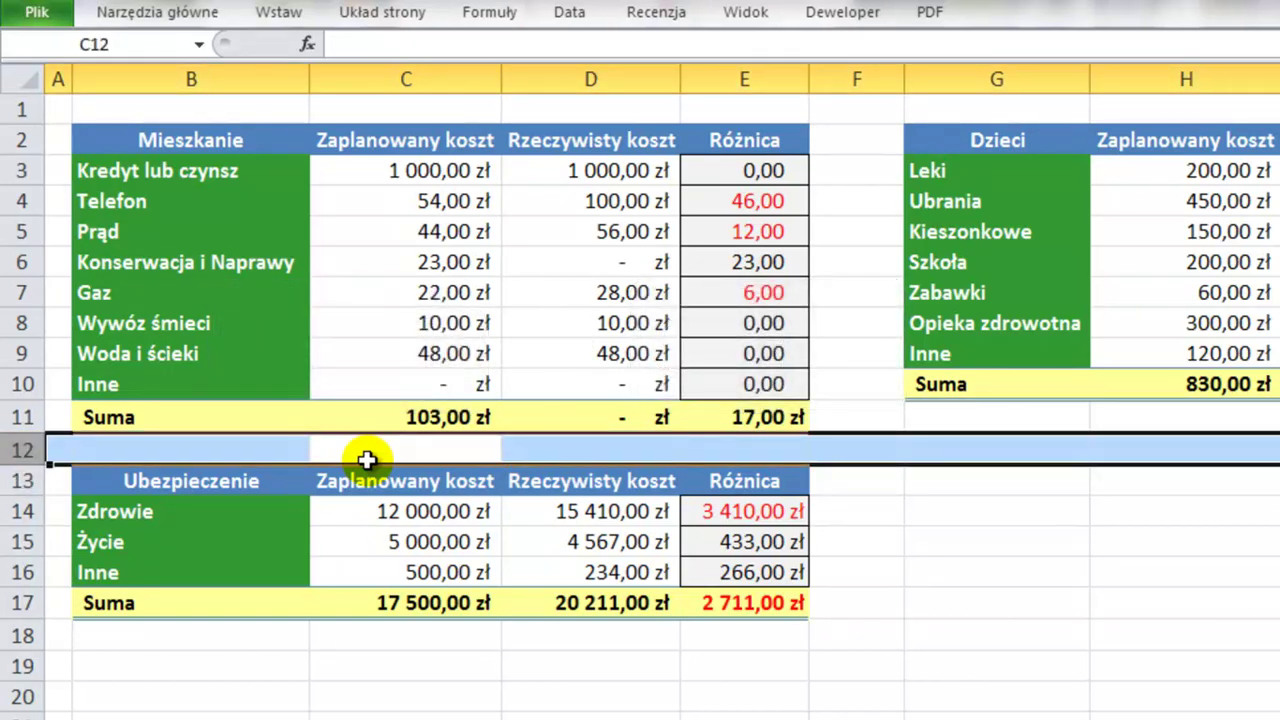
key(ctrl+plus)
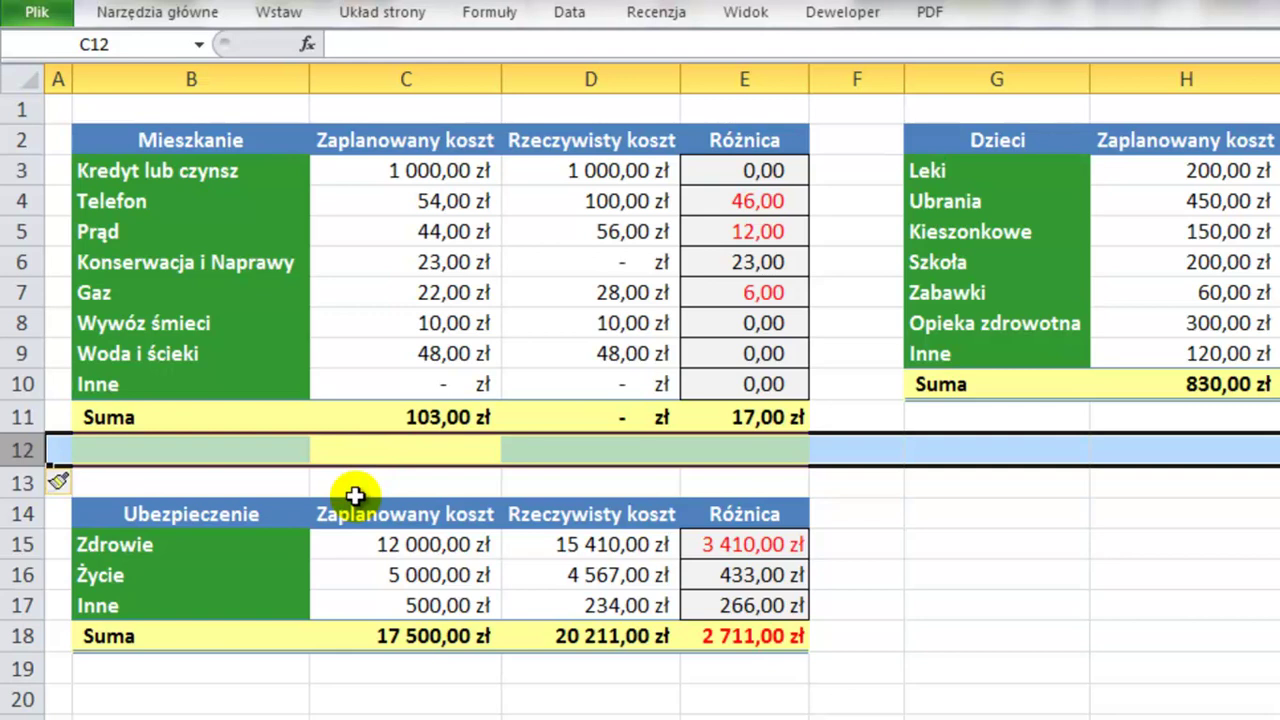
click(355, 485)
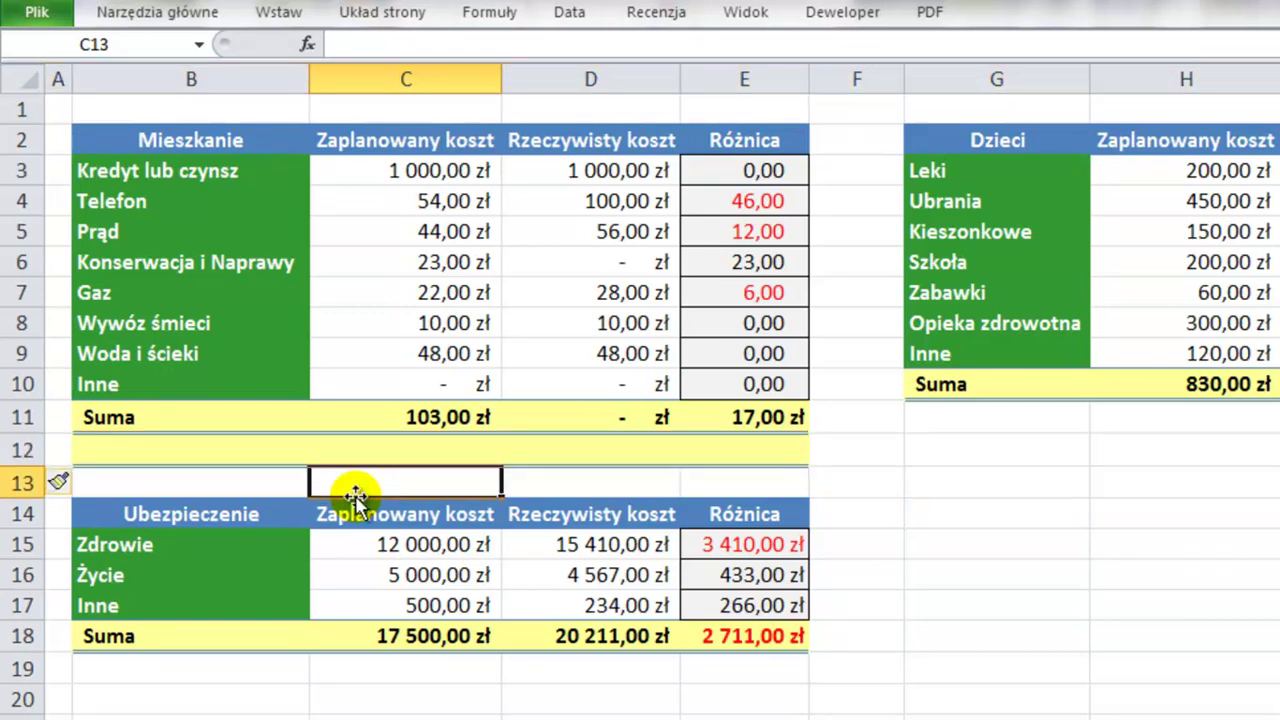
key(Up)
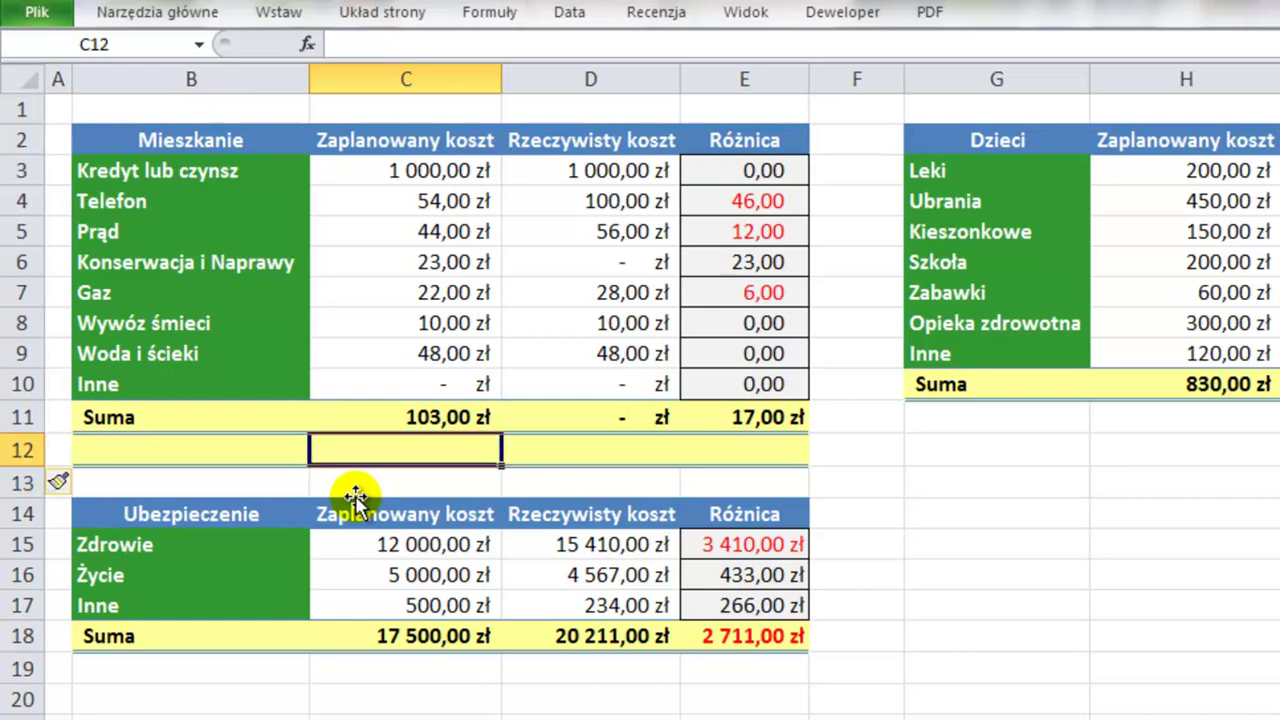
key(Down)
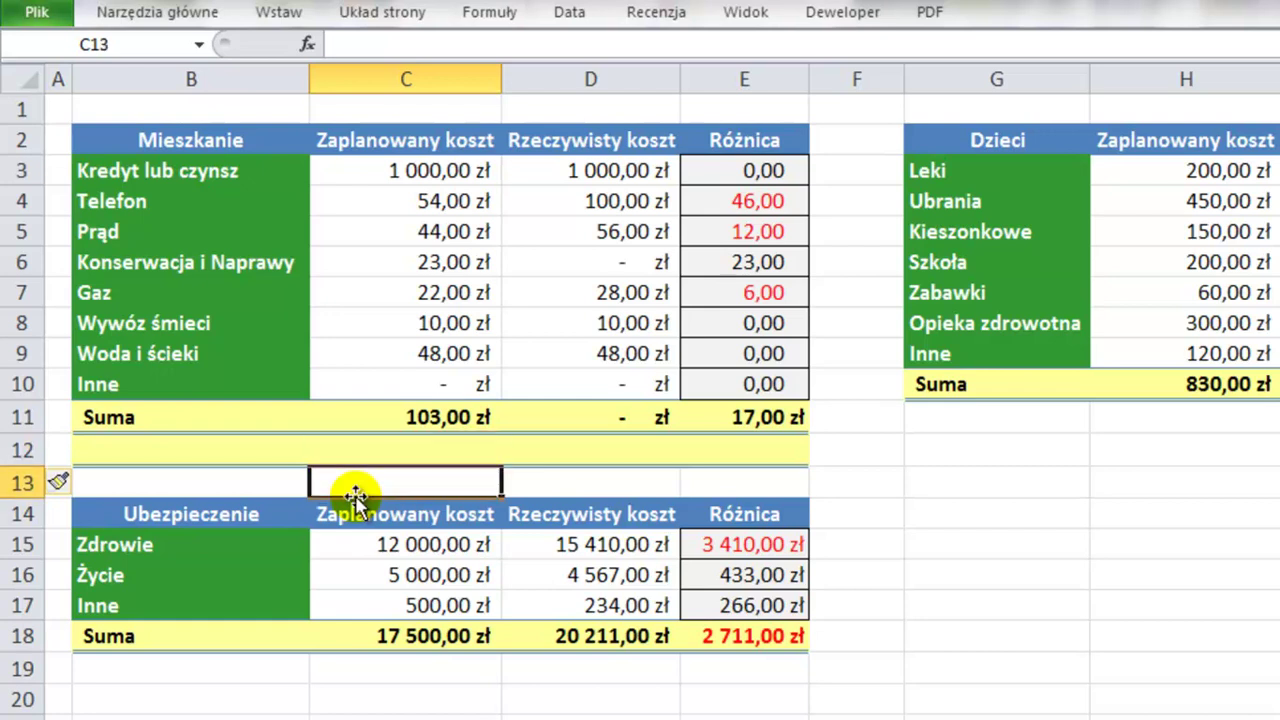
key(shift+space)
key(shift+Up)
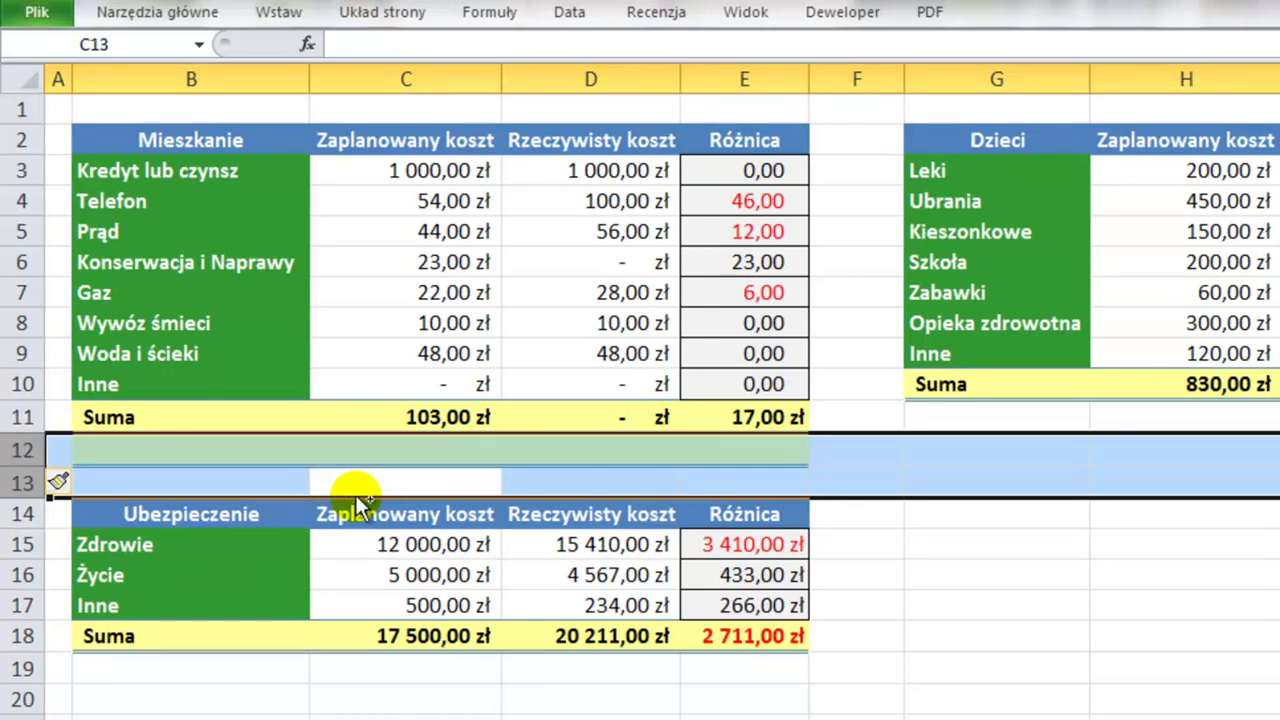
key(ctrl+shift+plus)
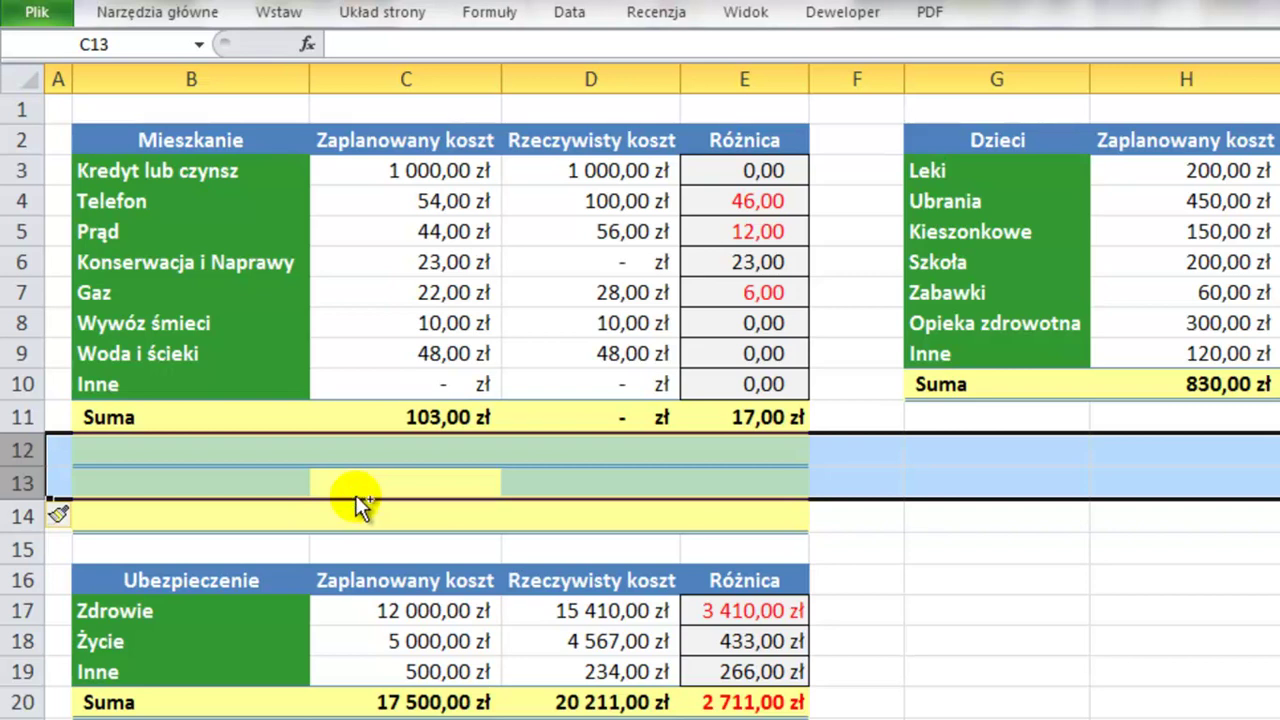
key(ctrl+minus)
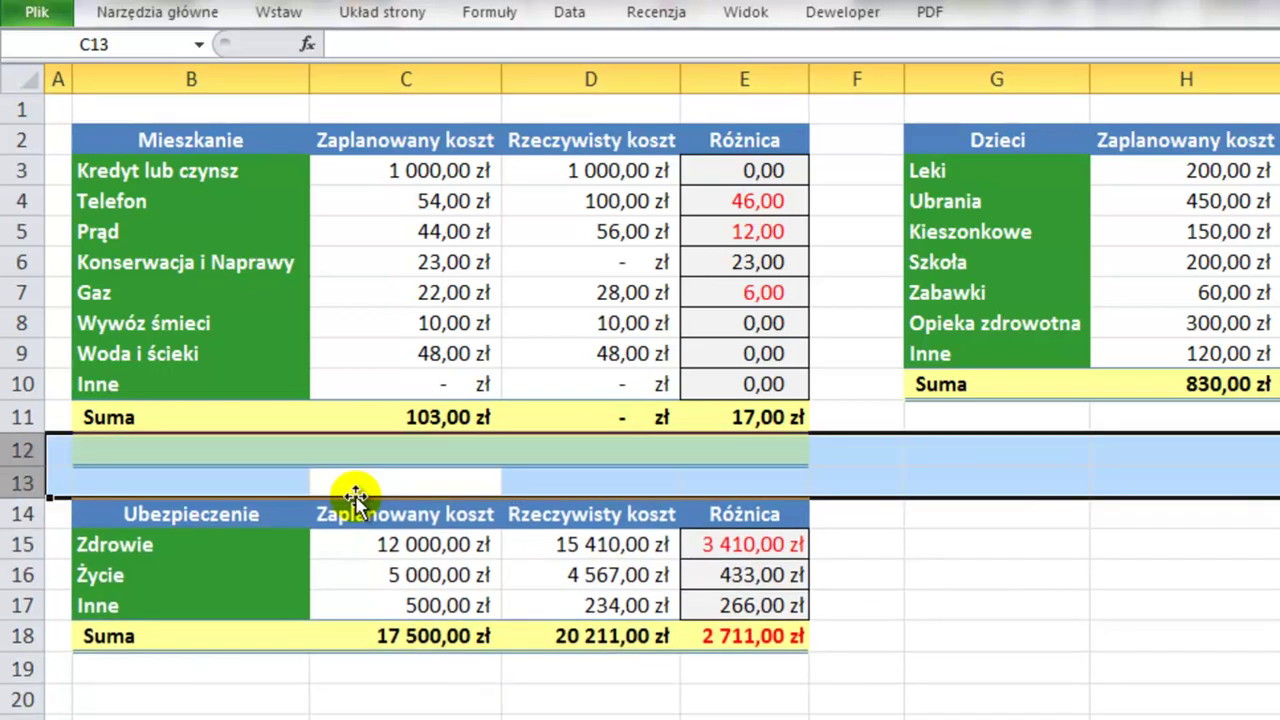
key(Up)
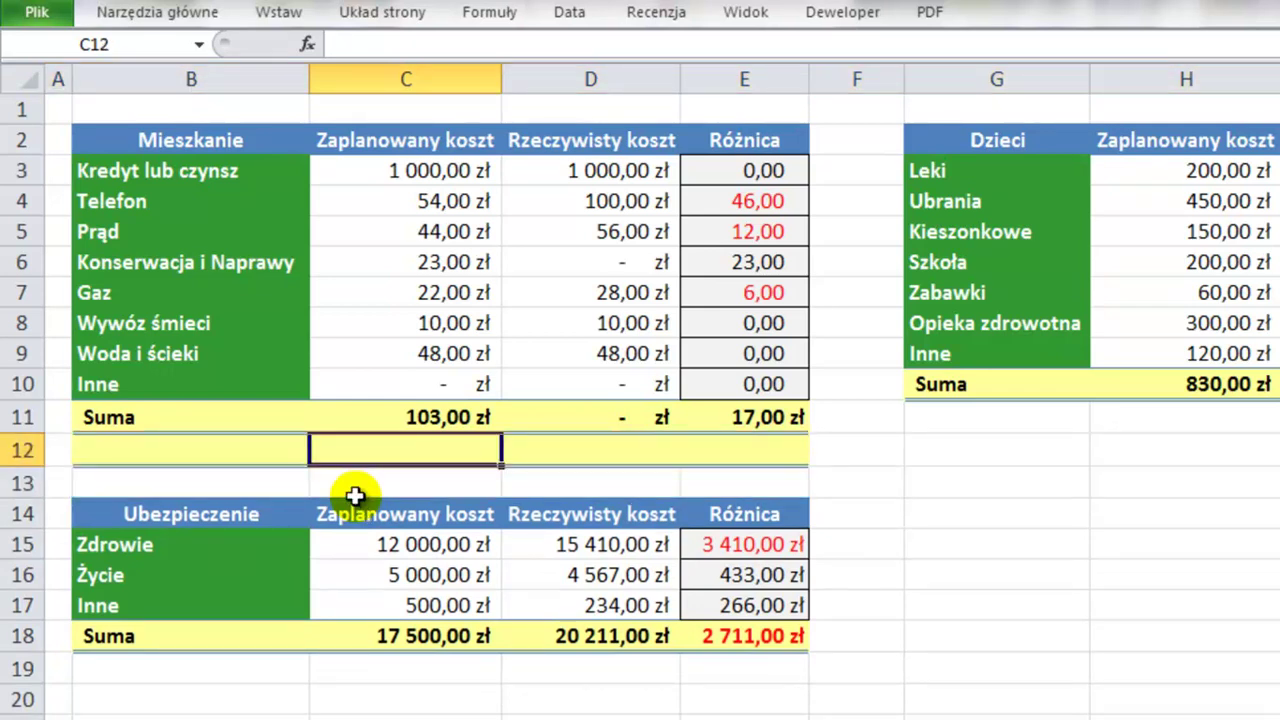
key(shift+space)
key(ctrl+minus)
key(Up)
key(Up)
key(Up)
key(Up)
key(Right)
key(Right)
key(Right)
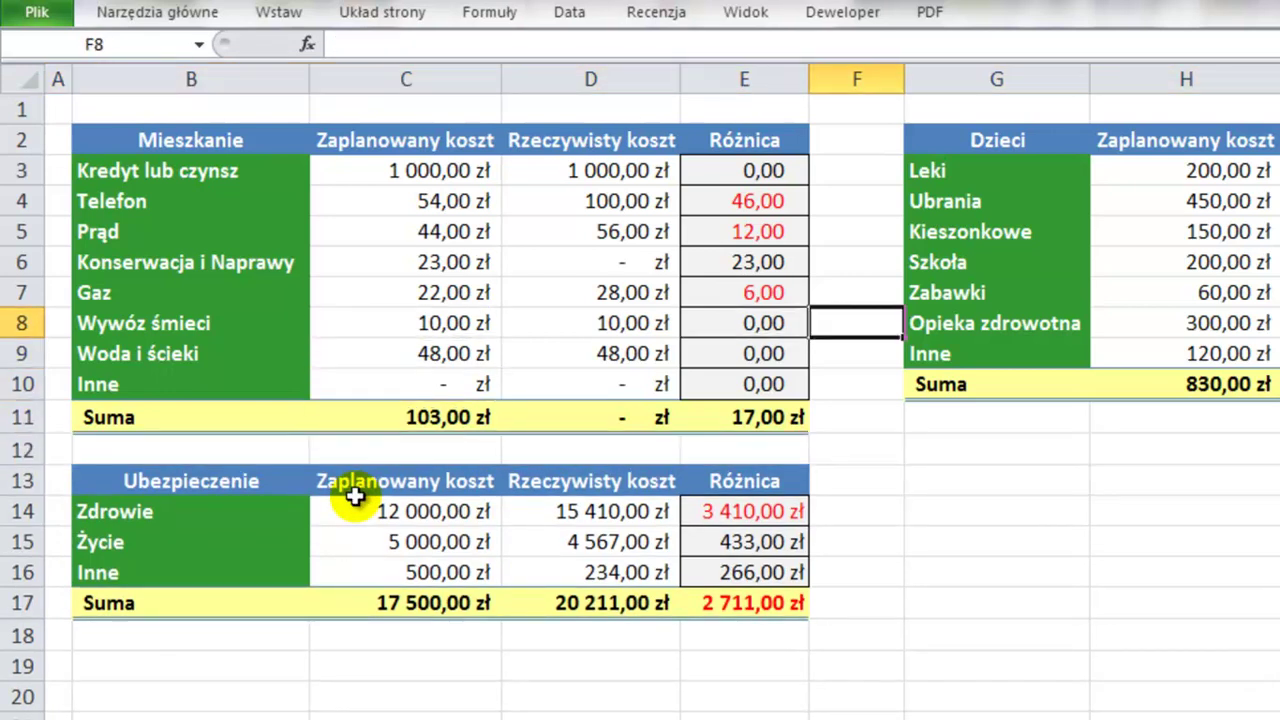
- Insert a blank column at F and immediately remove it again
key(ctrl+space)
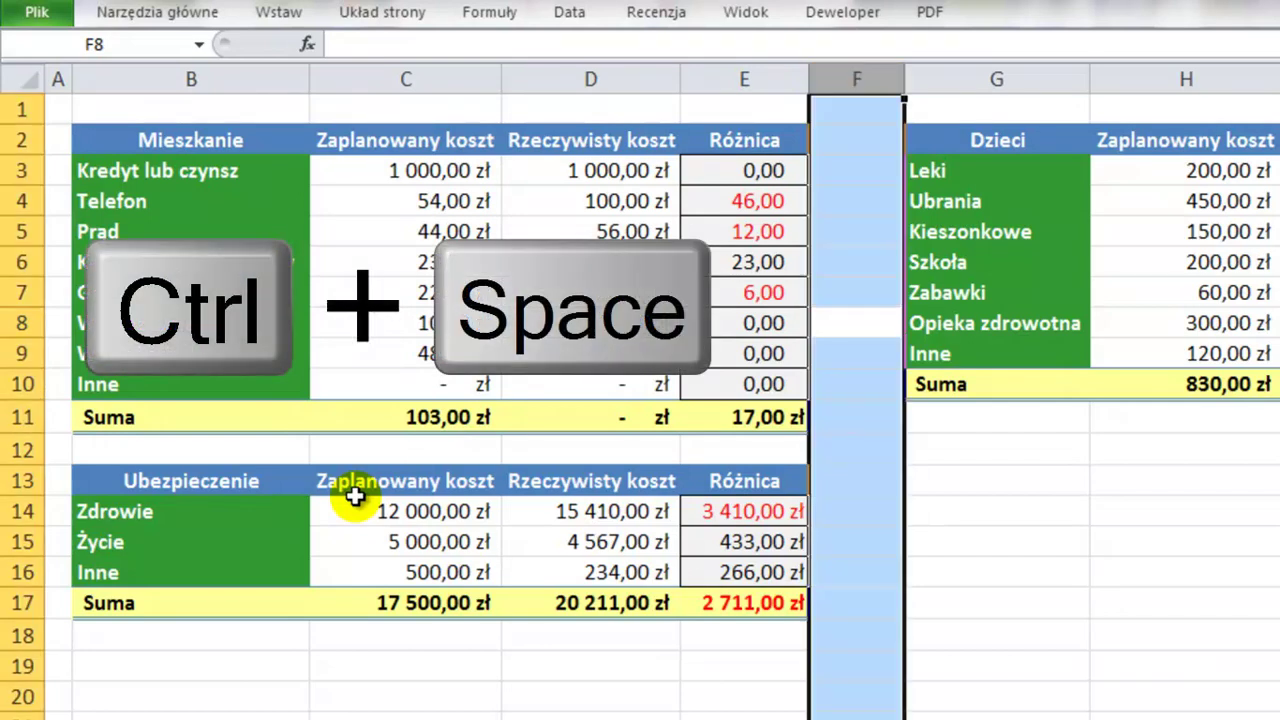
key(ctrl+plus)
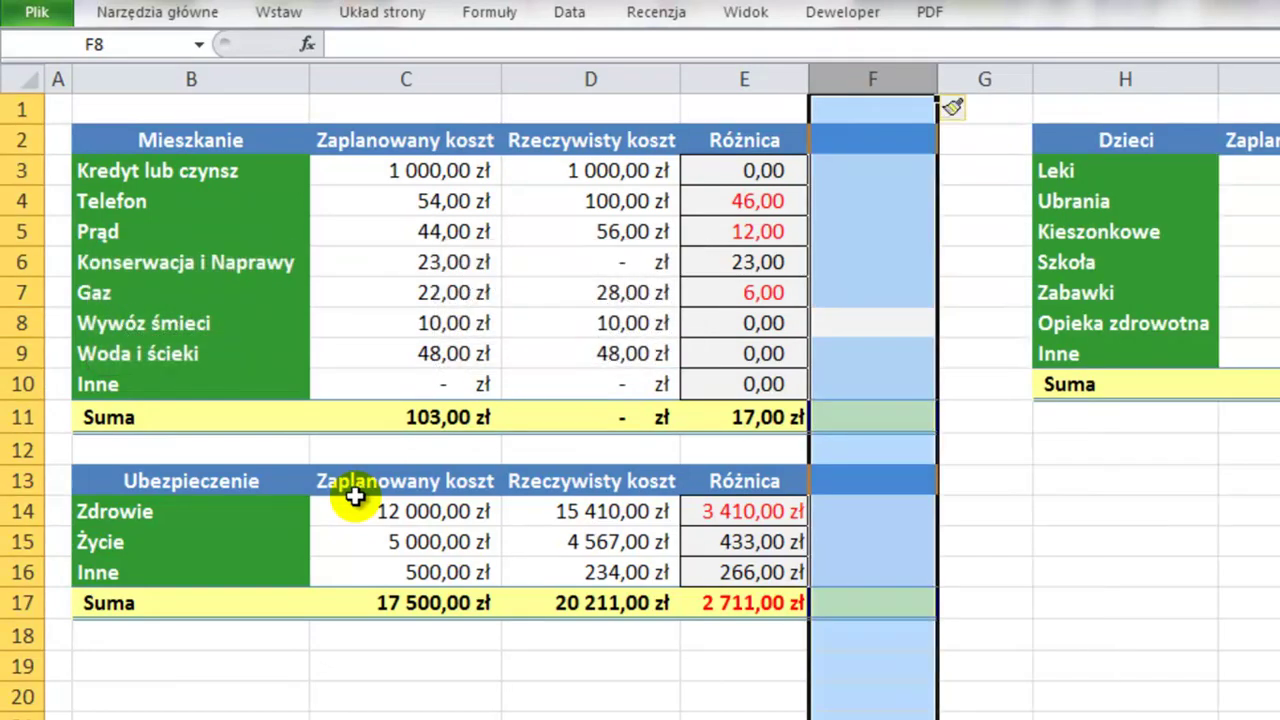
key(ctrl+minus)
- Insert two blank columns at G, extend the selection to G:I, and delete those empty columns
key(Right)
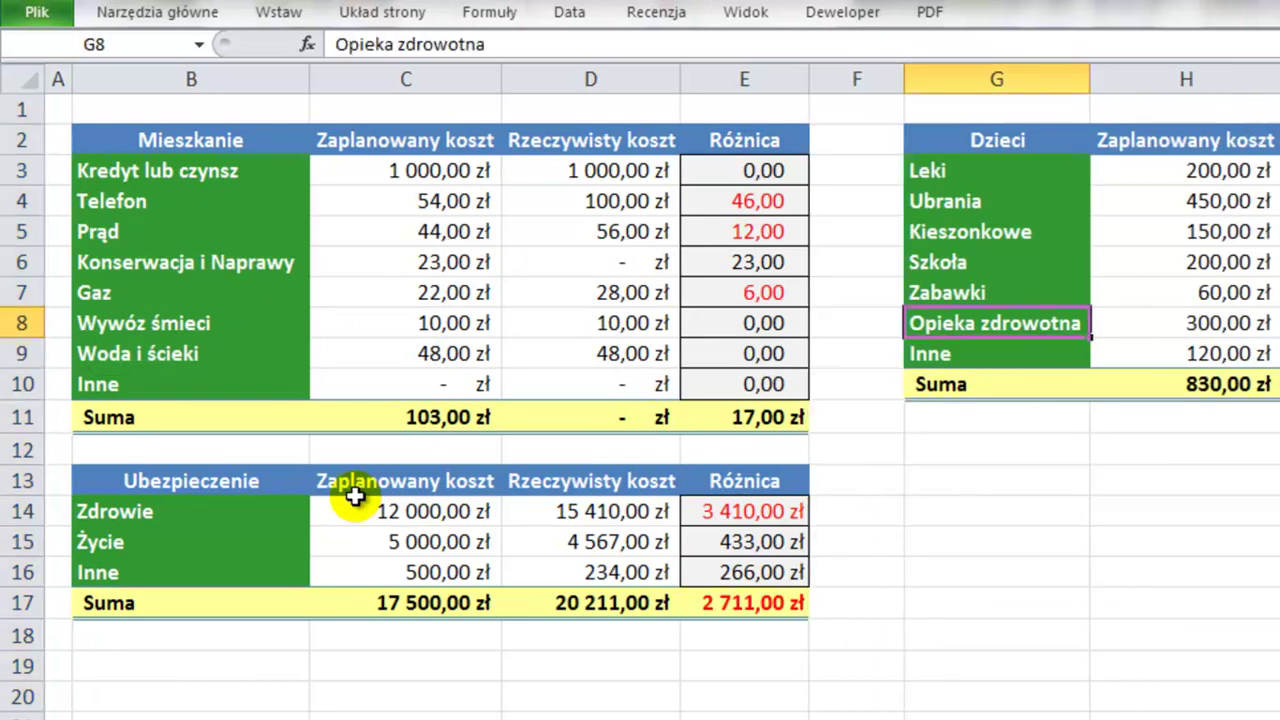
key(ctrl+space)
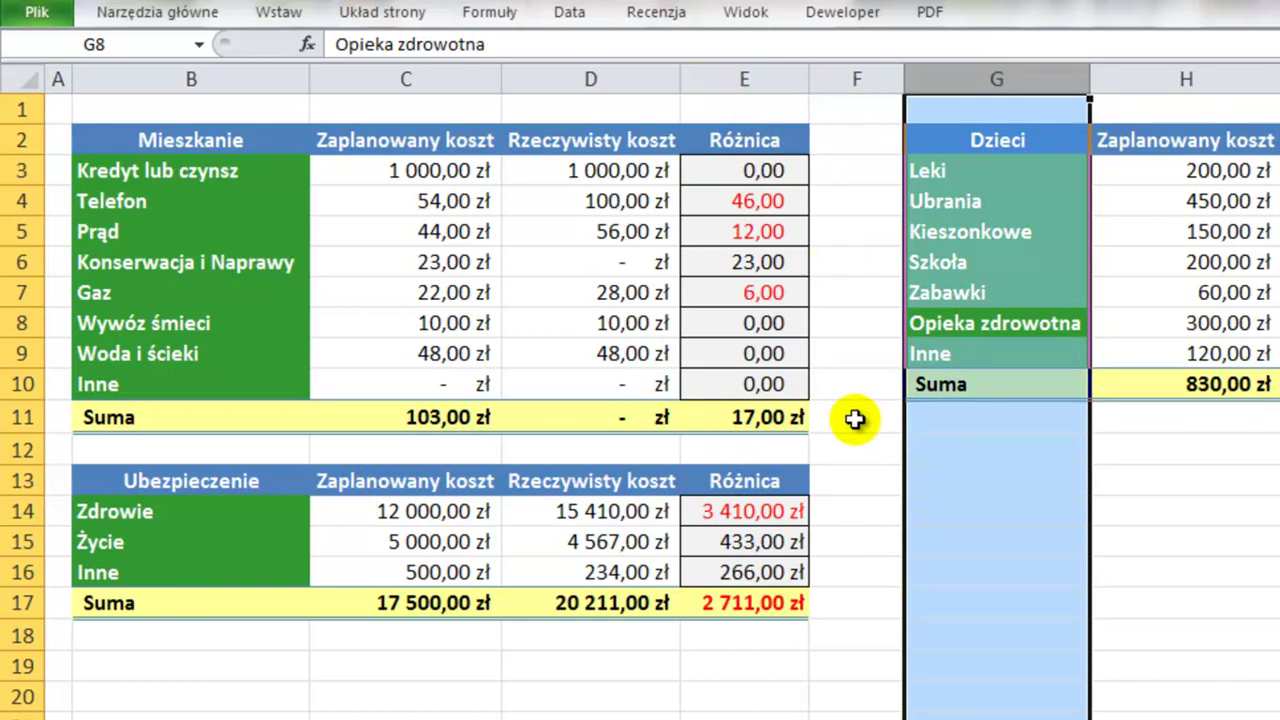
key(ctrl+plus)
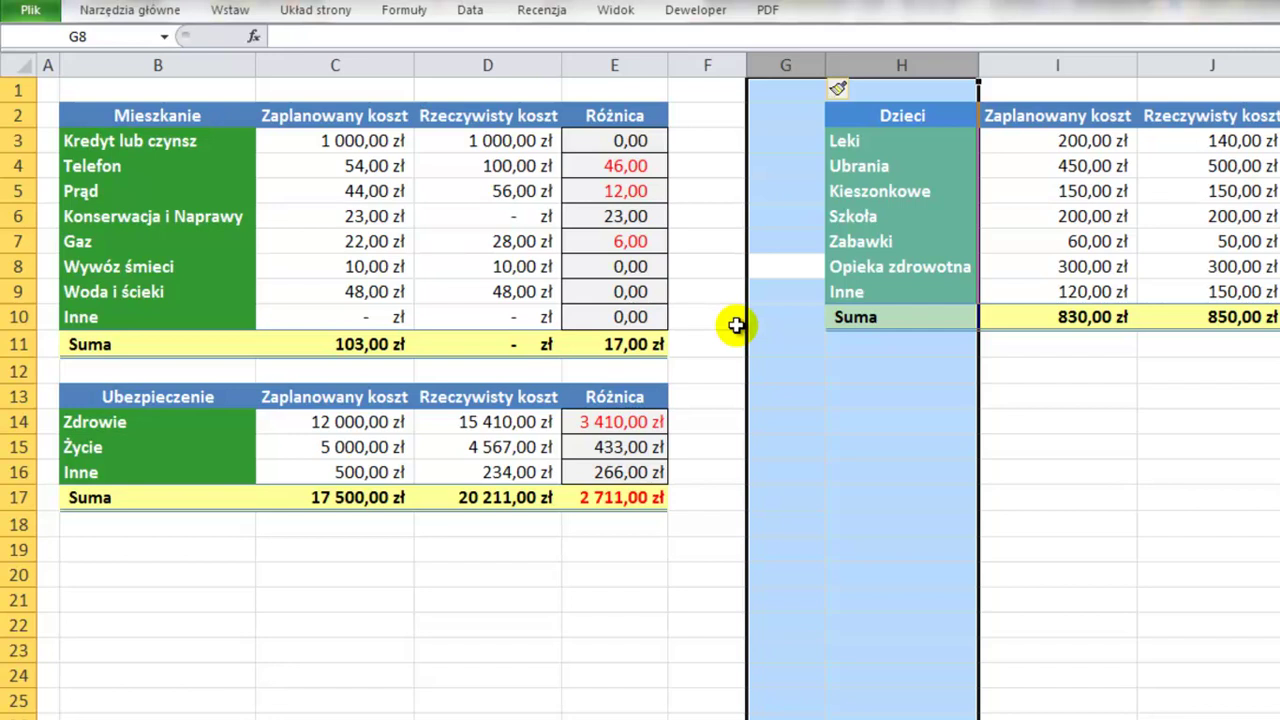
key(ctrl+plus)
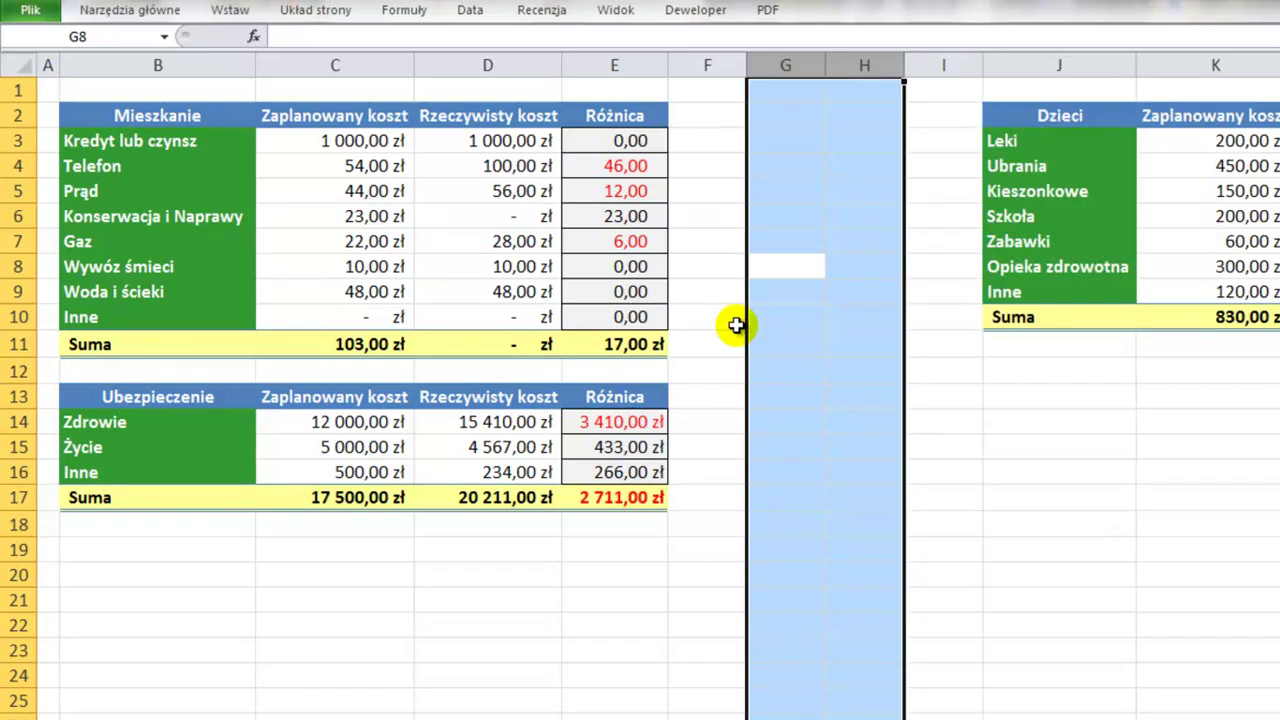
key(shift+Right)
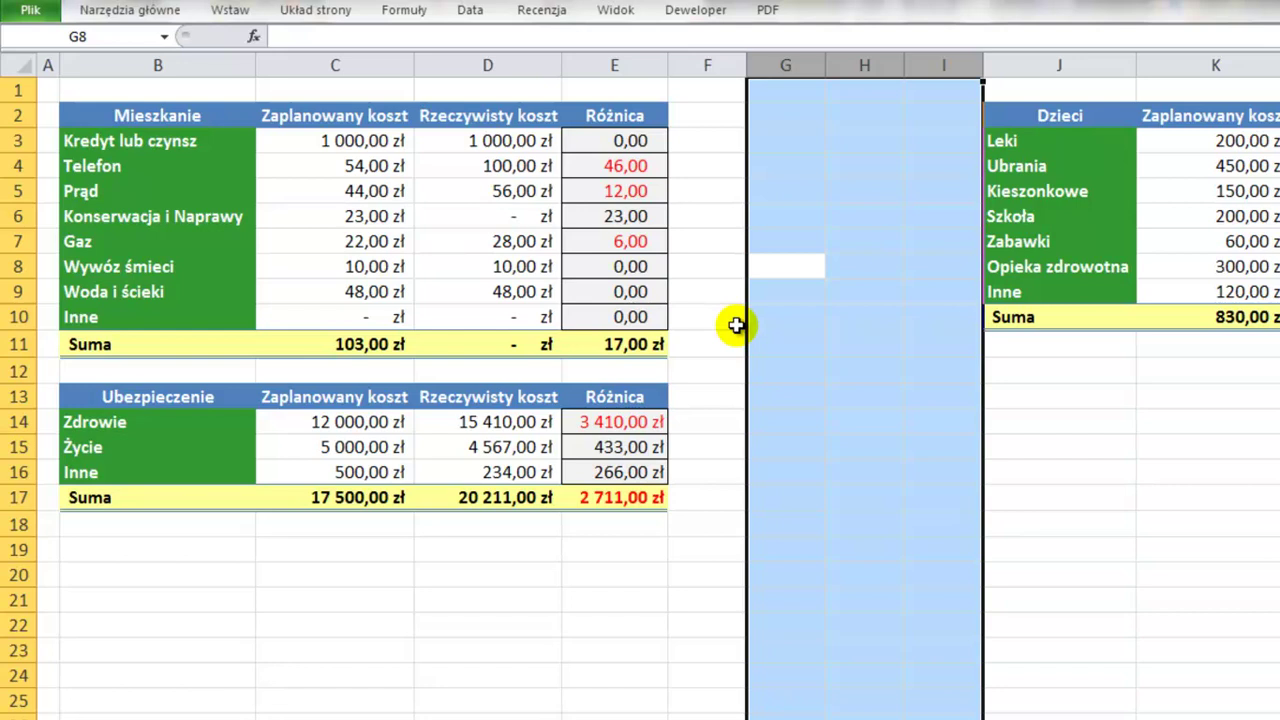
key(ctrl+minus)
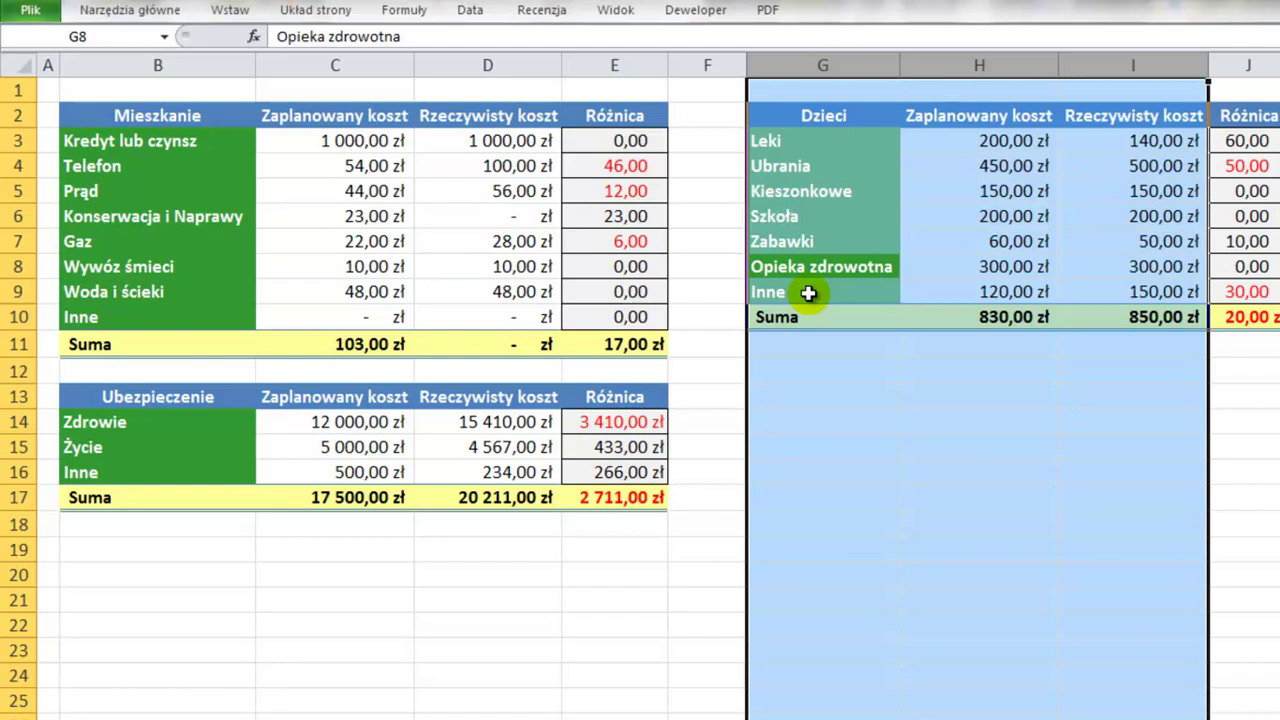
key(Left)
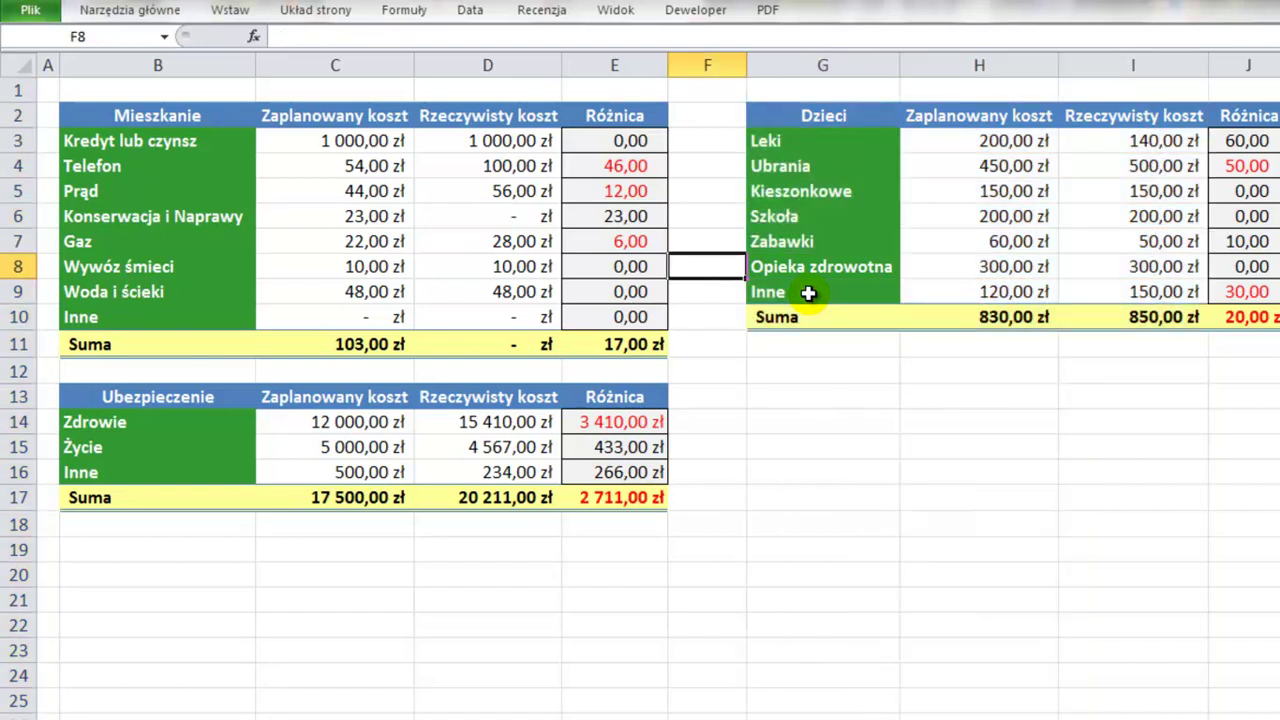
- Hide row 8 (Wywóz śmieci), then rows 5–7, with Ctrl+9
key(Left)
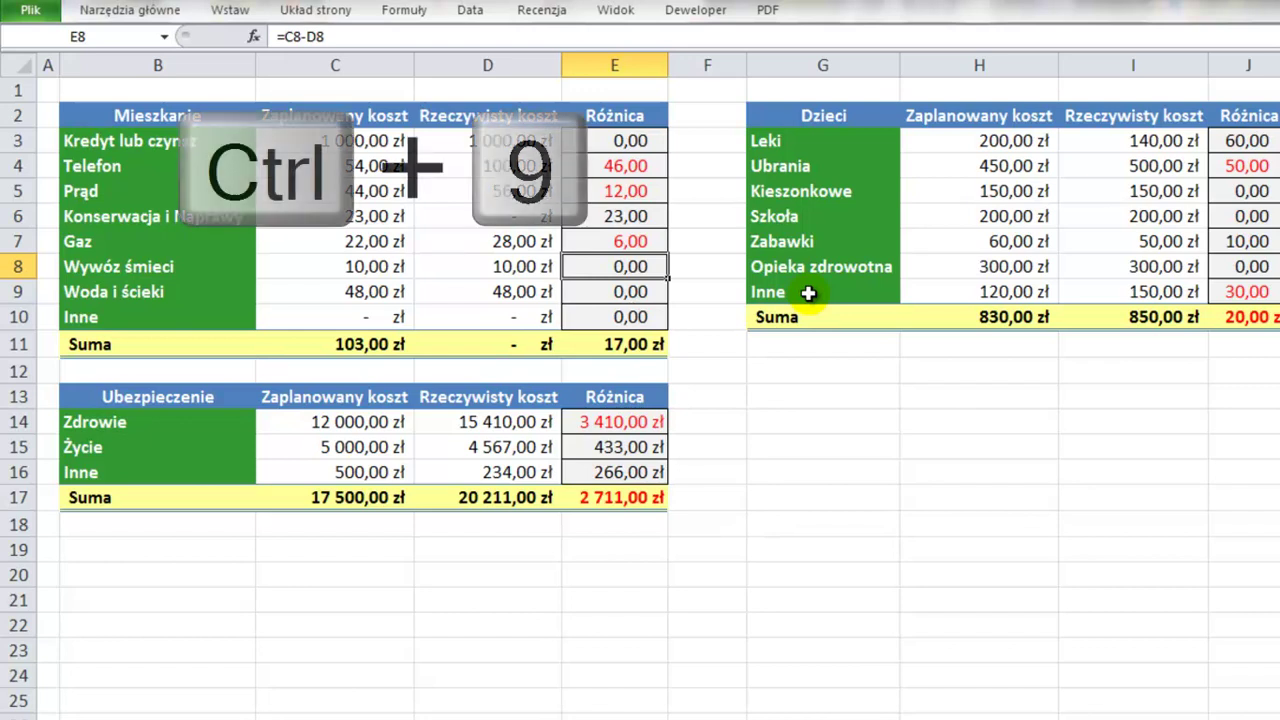
key(ctrl+9)
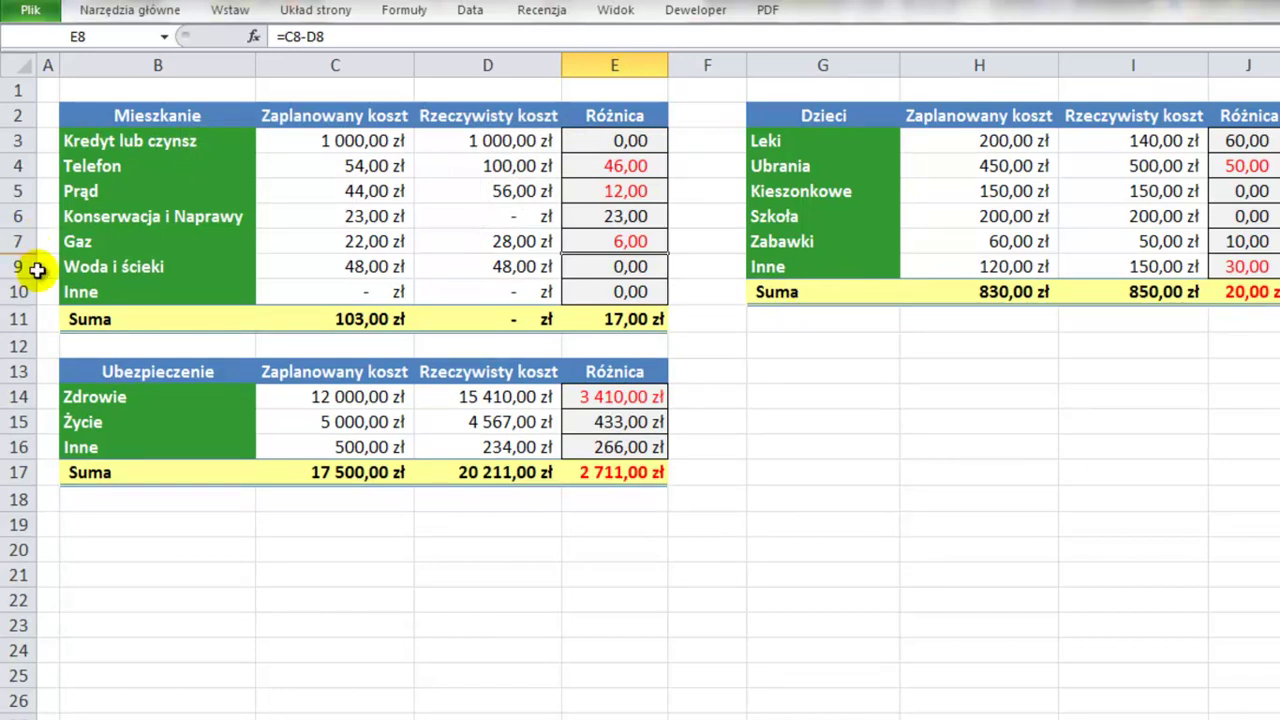
key(Left)
key(Up)
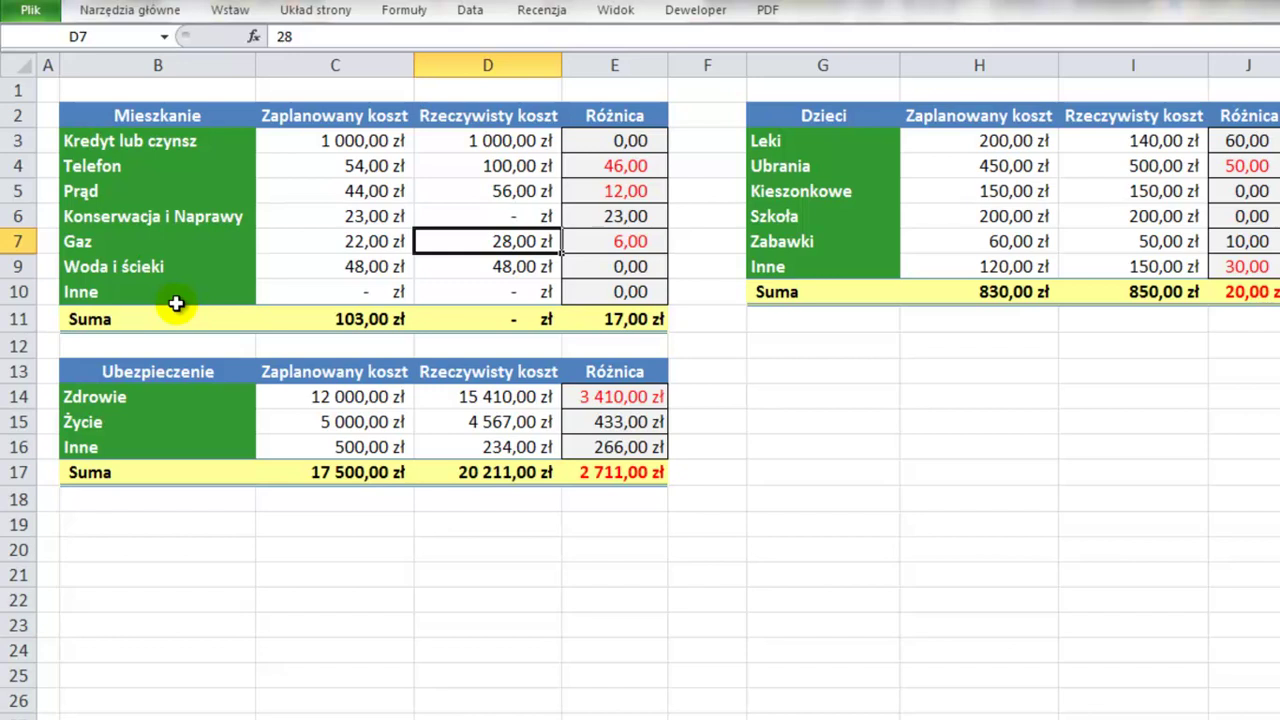
key(shift+Up)
key(shift+Up)
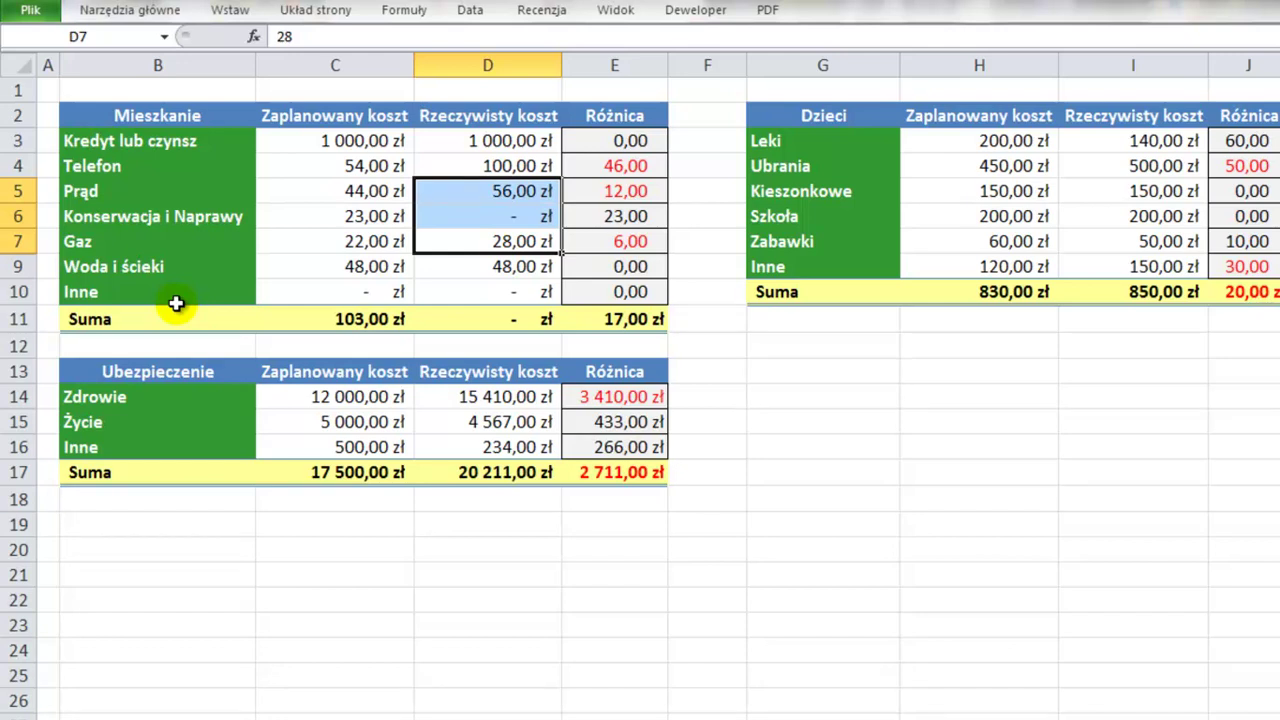
key(ctrl+9)
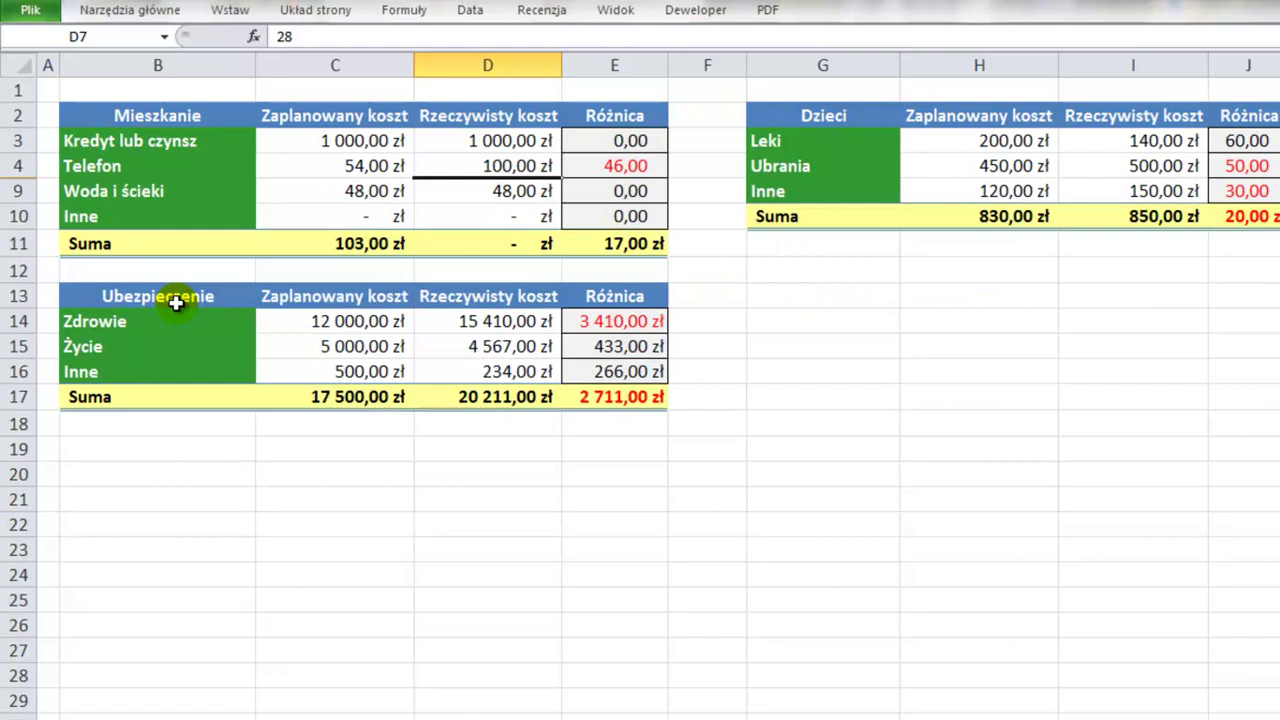
- Hide column H of the Dzieci table, then columns I and J, with Ctrl+0
key(Right)
key(Right)
key(Right)
key(Right)
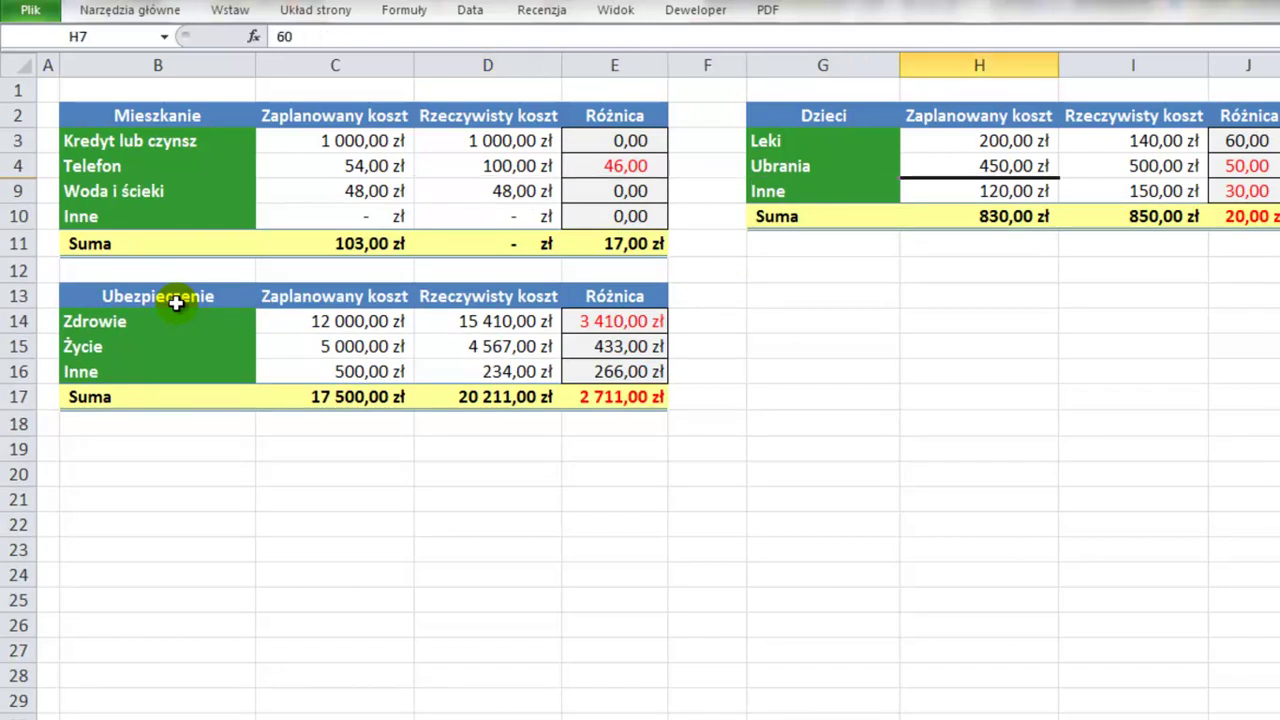
key(Up)
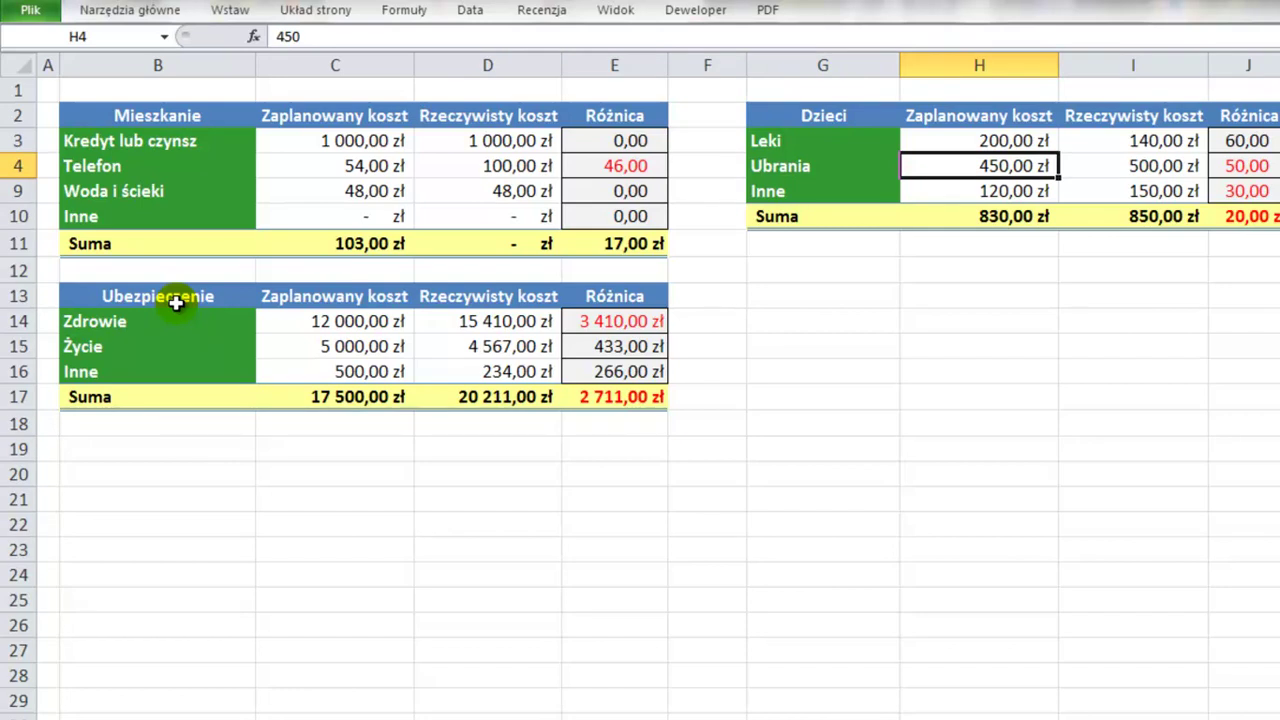
key(ctrl+0)
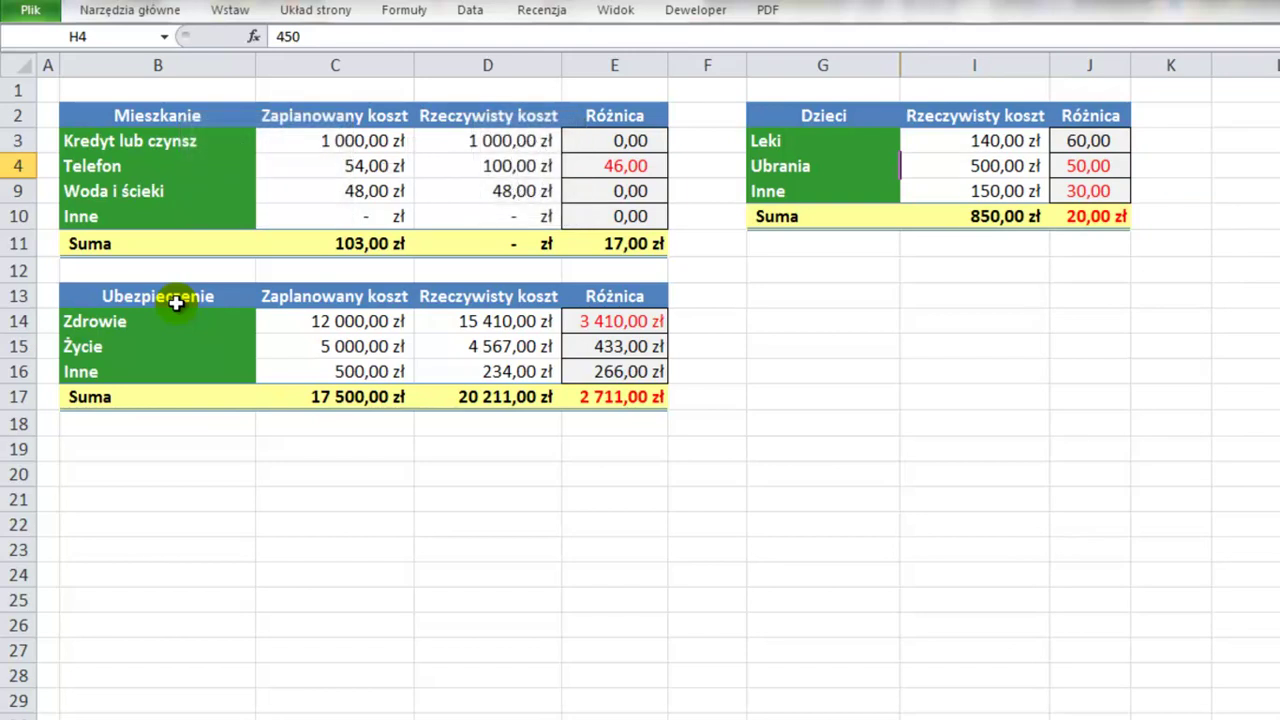
key(shift+Right)
key(shift+Right)
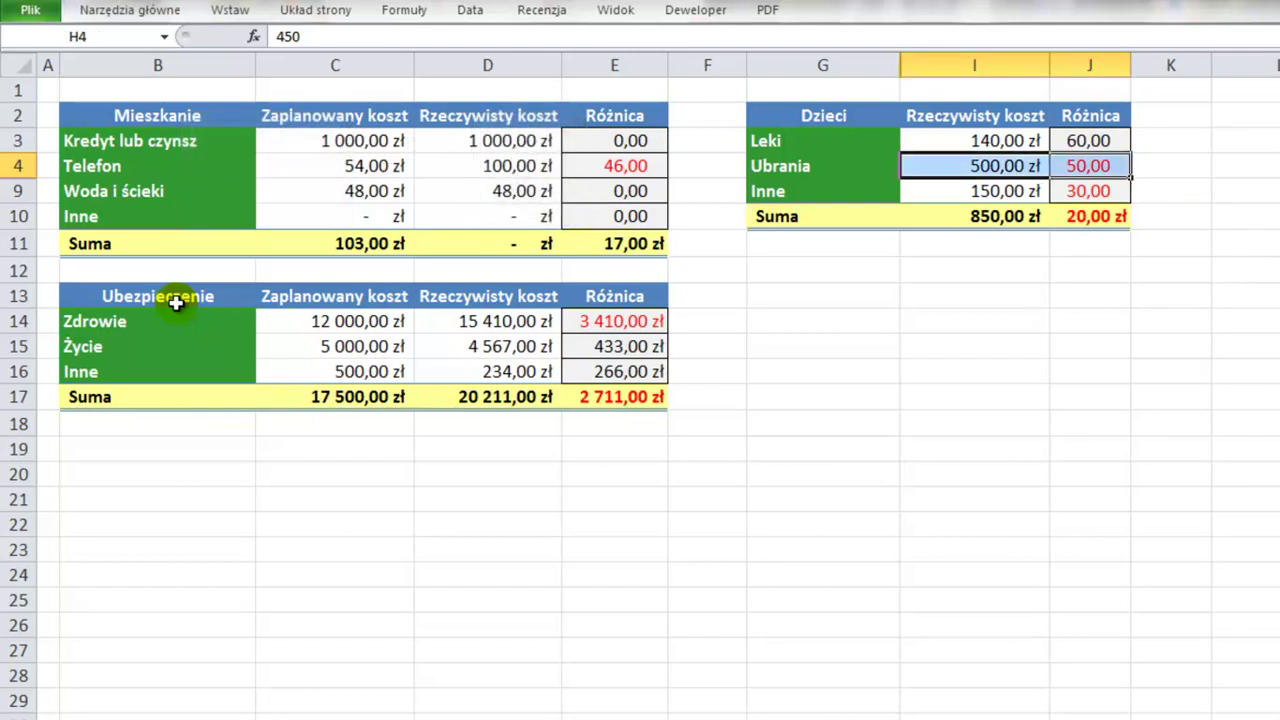
key(shift+Up)
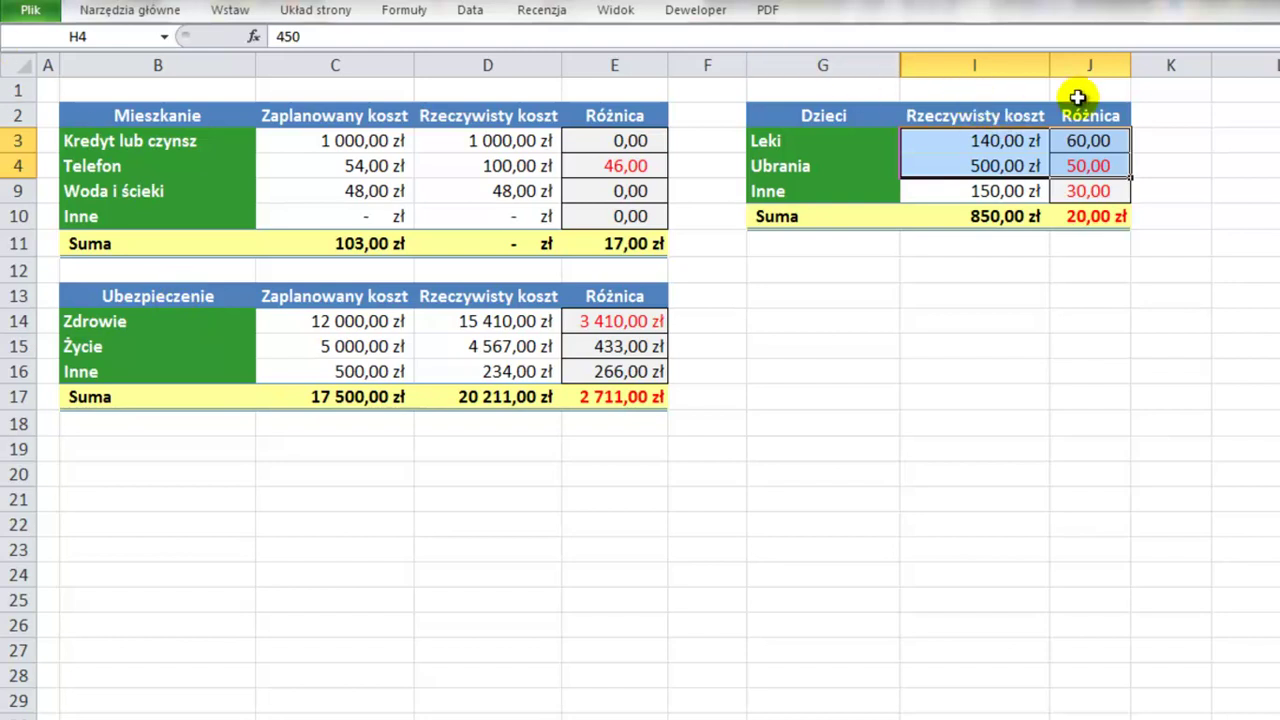
key(ctrl+0)
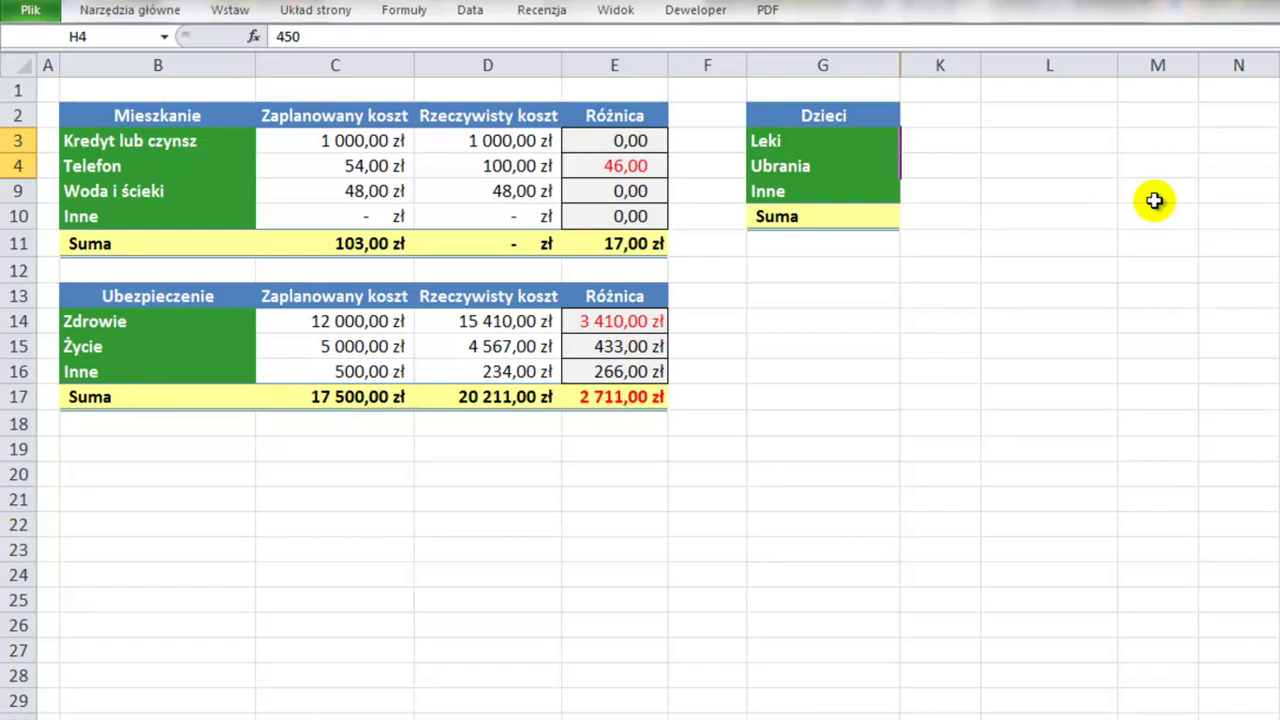
- Select columns G through K and unhide the Dzieci cost columns H–J with Odkryj
key(Right)
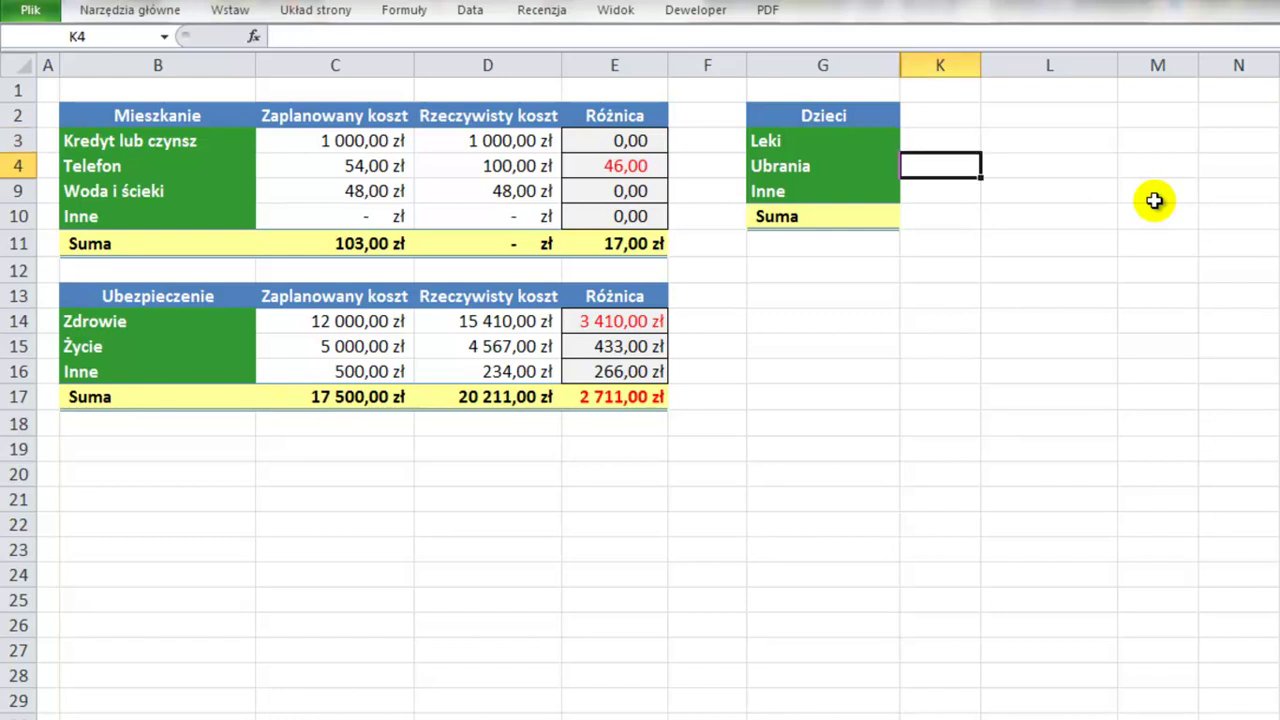
key(shift+Left)
key(Down)
key(shift+Left)
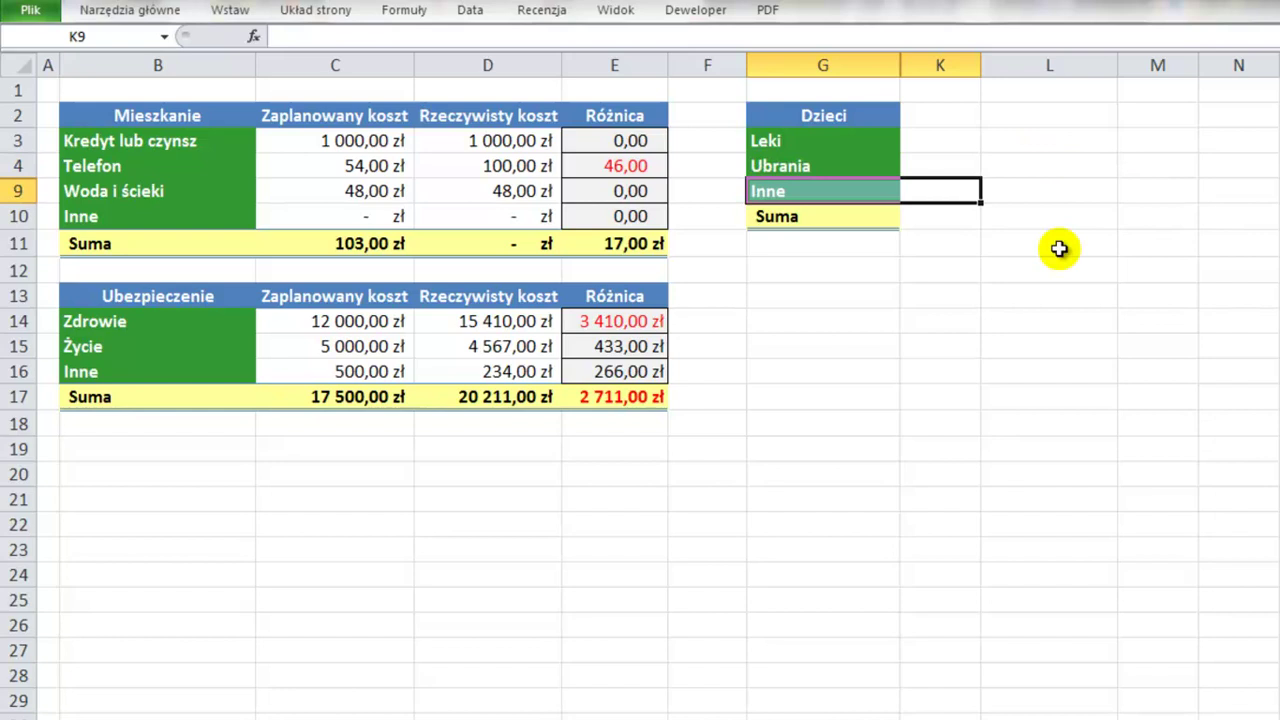
key(ctrl+space)
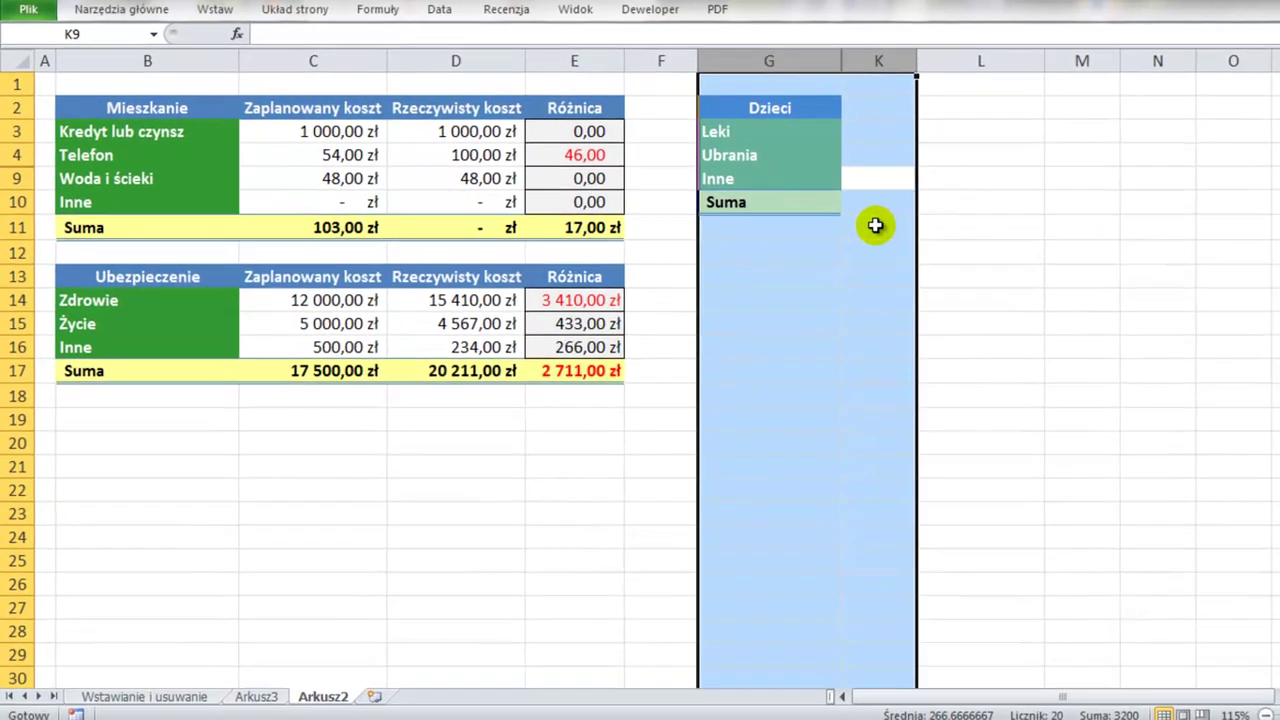
right_click(873, 224)
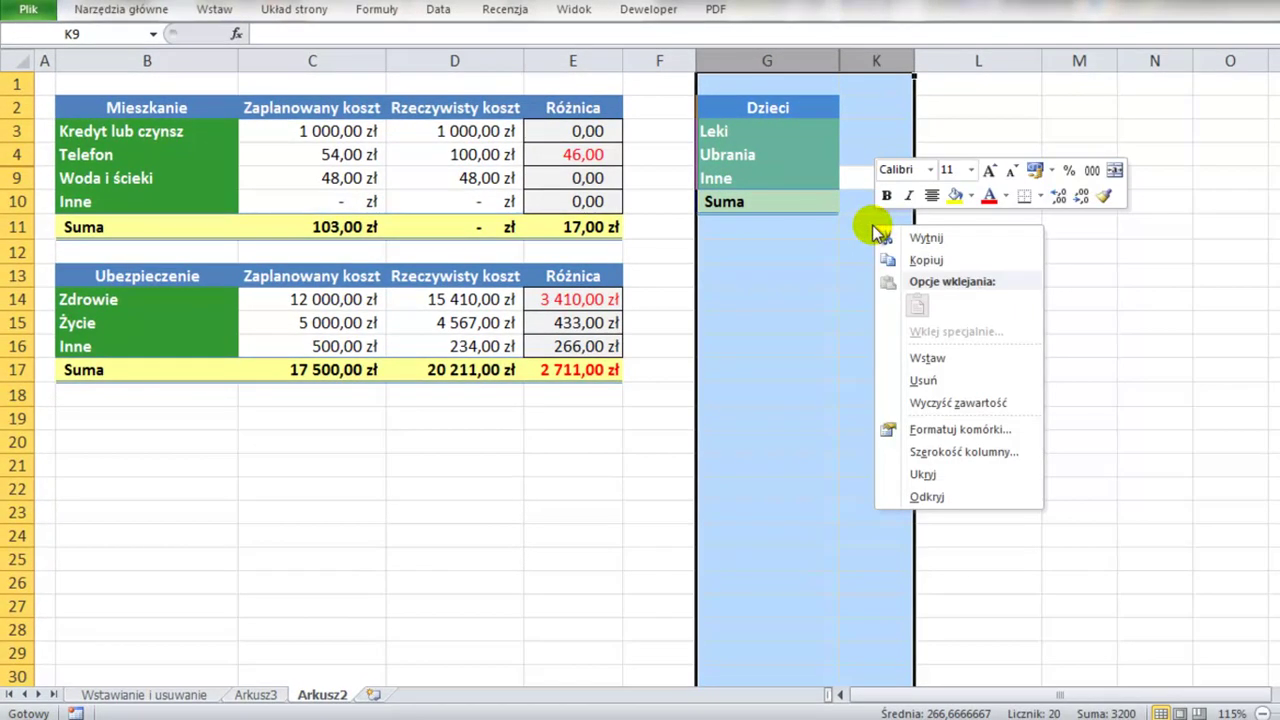
click(919, 499)
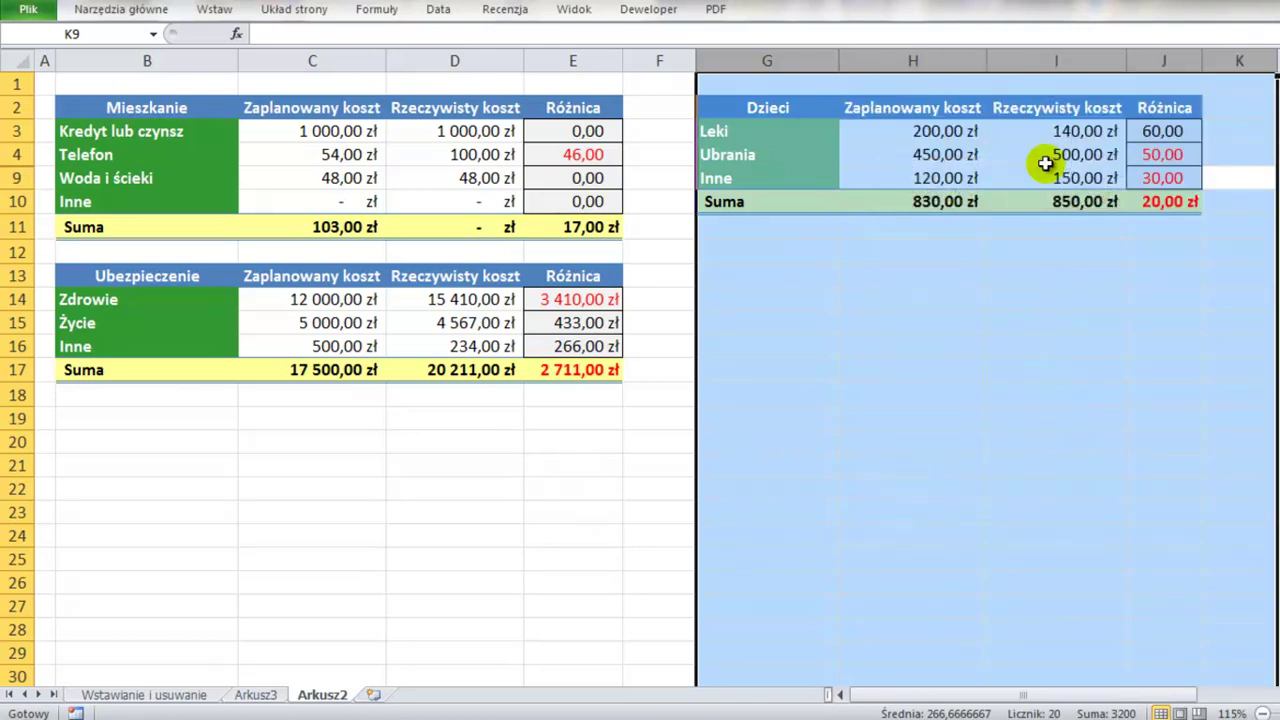
- Select rows 4 through 9 and unhide rows 5–8 with Odkryj
key(ctrl+Left)
key(ctrl+Left)
key(ctrl+Left)
key(Up)
key(shift+Down)
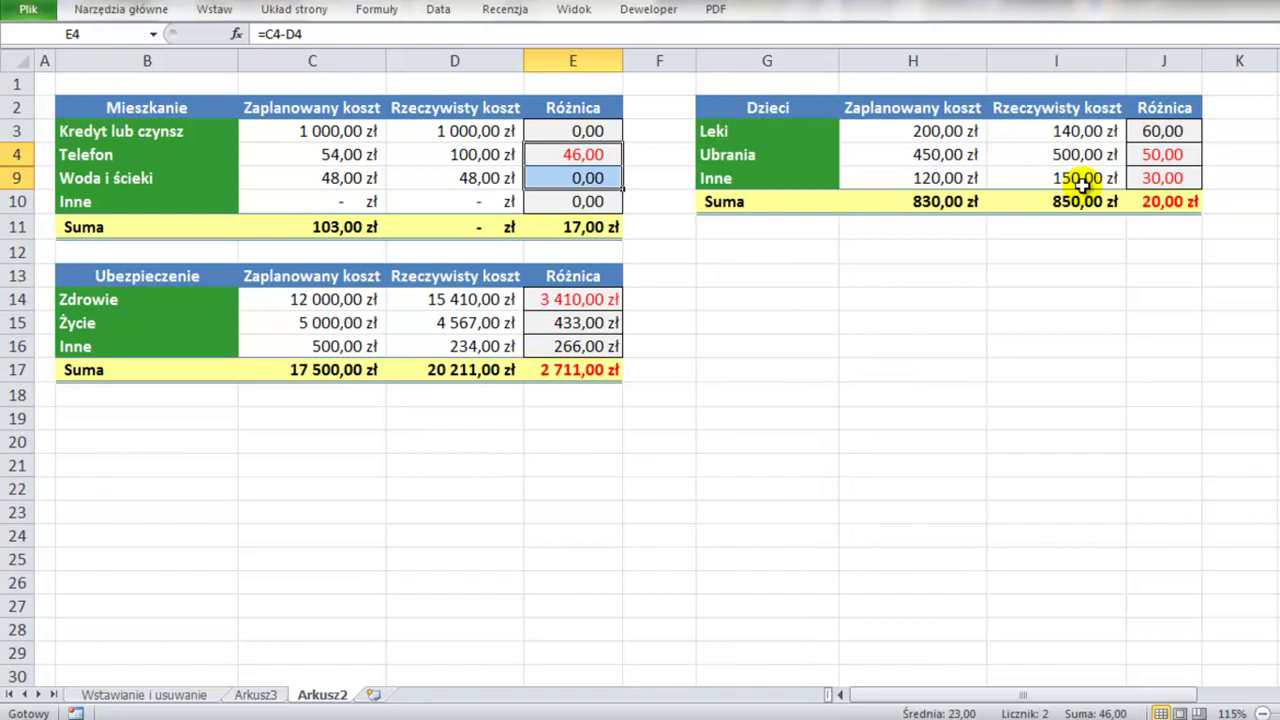
key(shift+space)
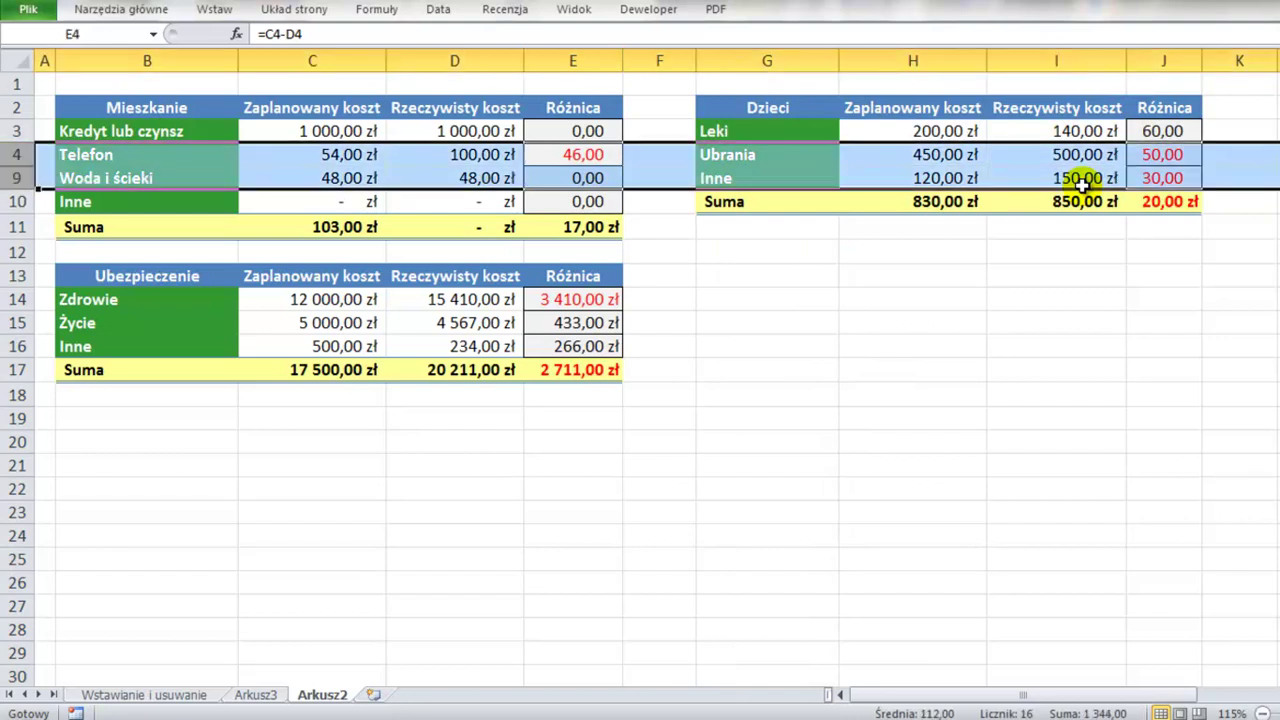
right_click(645, 158)
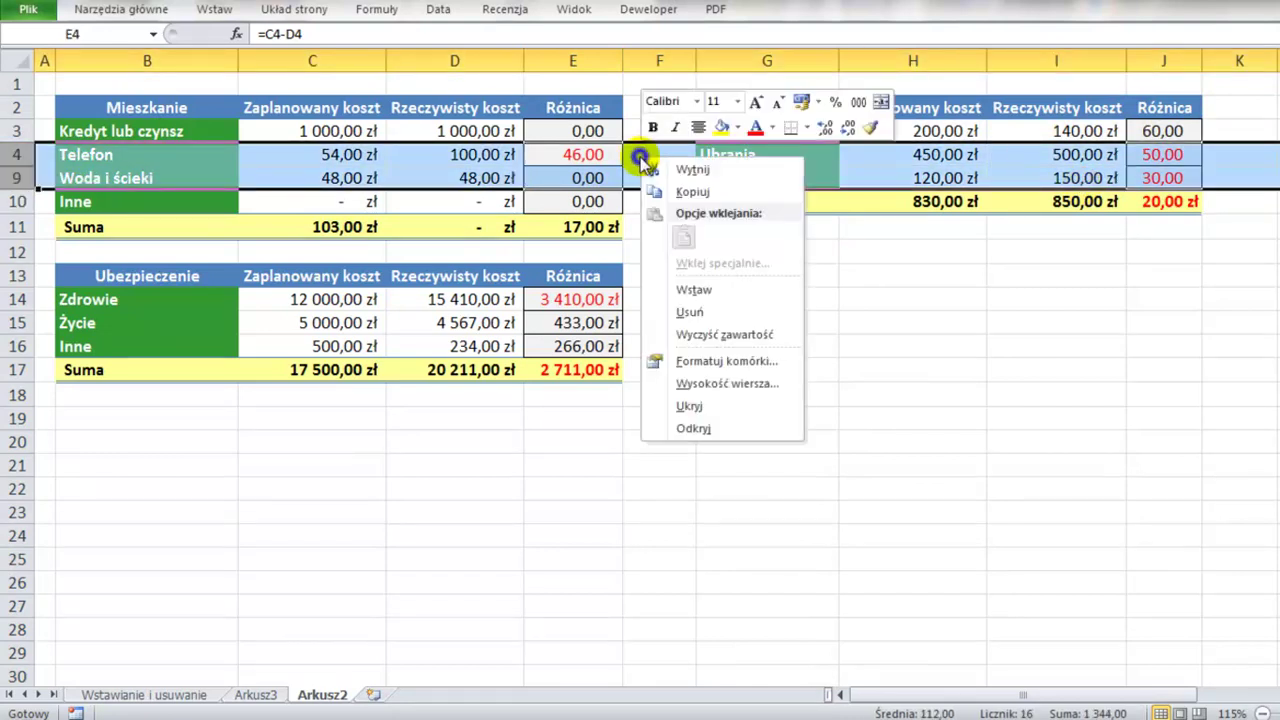
click(700, 428)
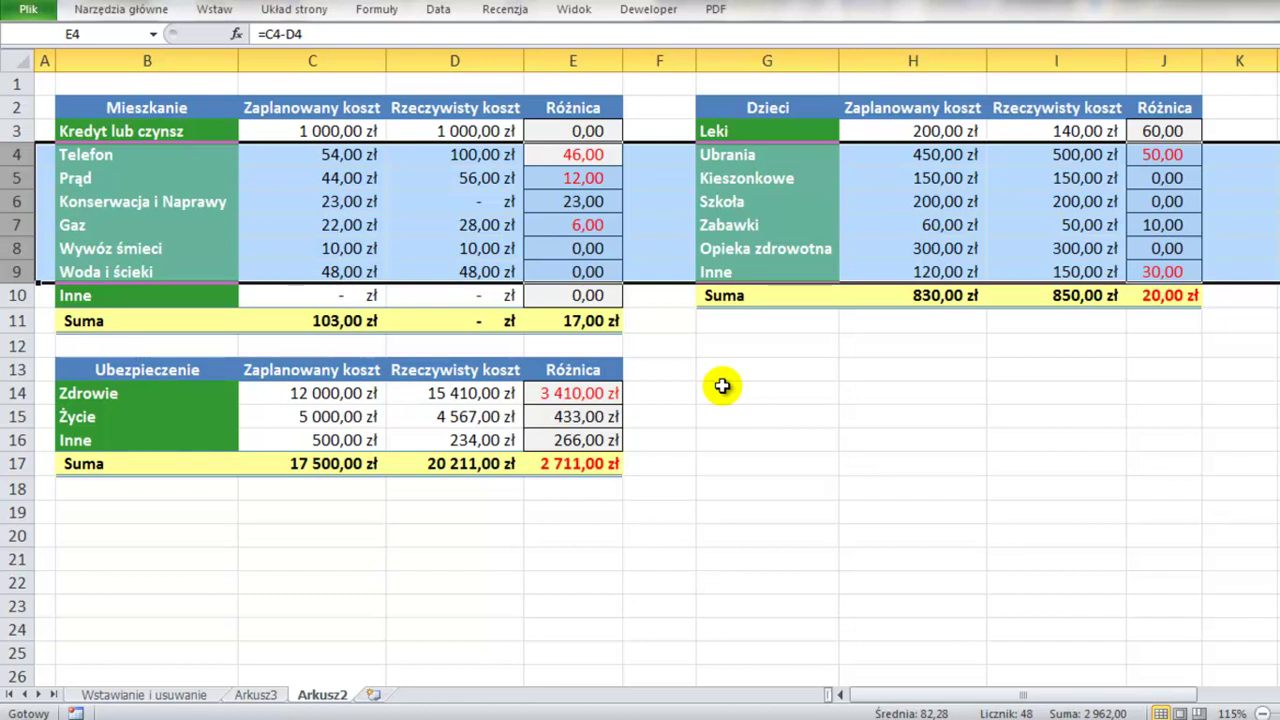
- Insert a new blank worksheet, Arkusz1, with Shift+F11
key(shift+F11)
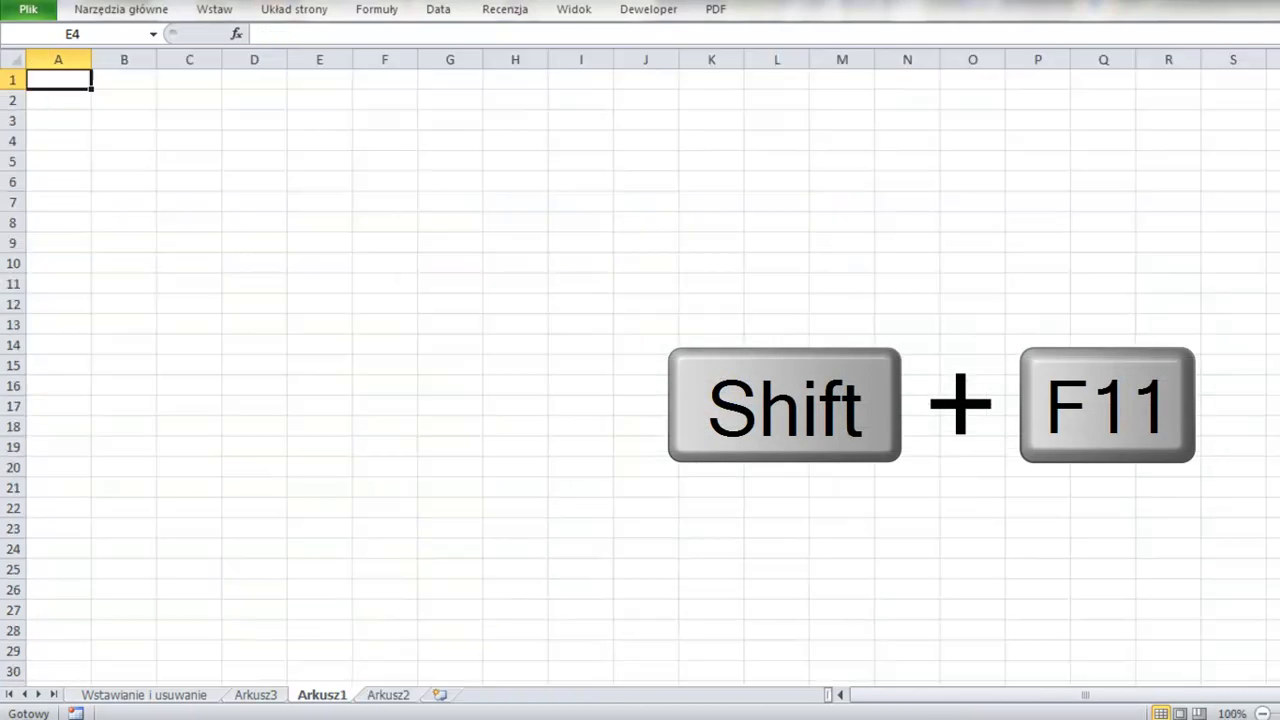